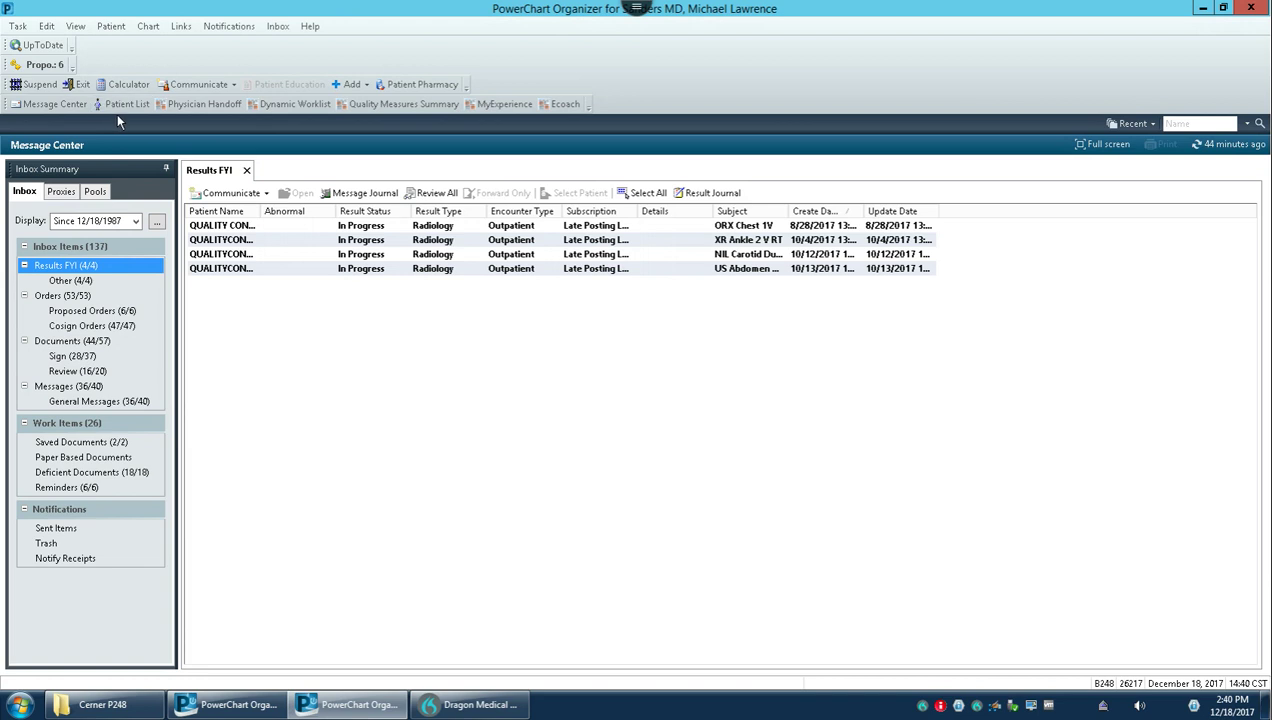
# Open the patient list view and activate the shared provider list that sits between Practice1 and St Dominic Hospital.
pyautogui.click(230, 704)
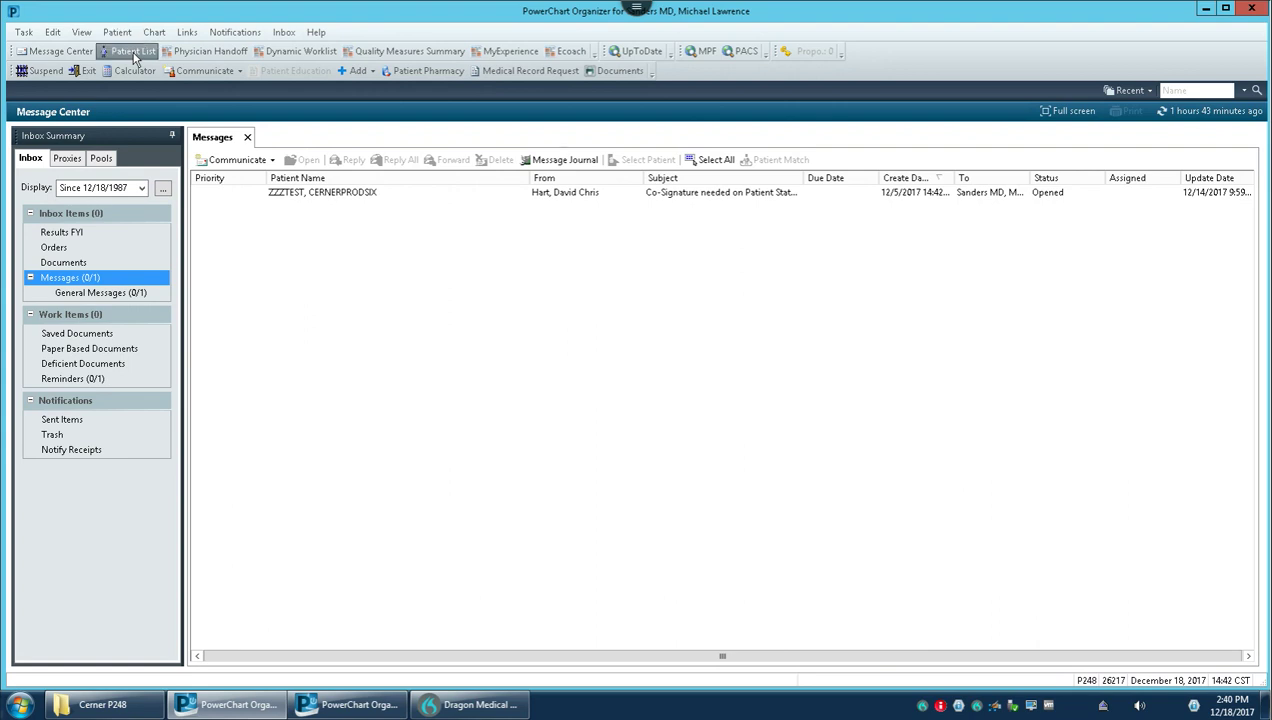
pyautogui.click(358, 706)
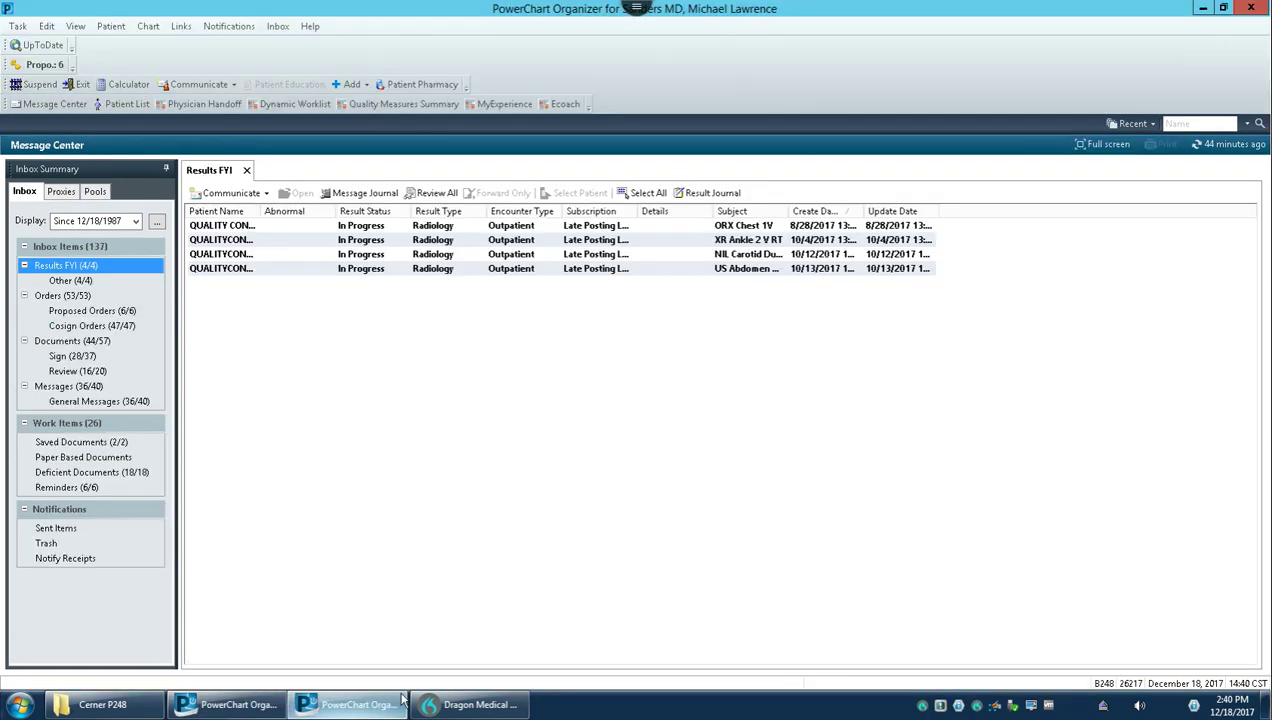
pyautogui.click(127, 105)
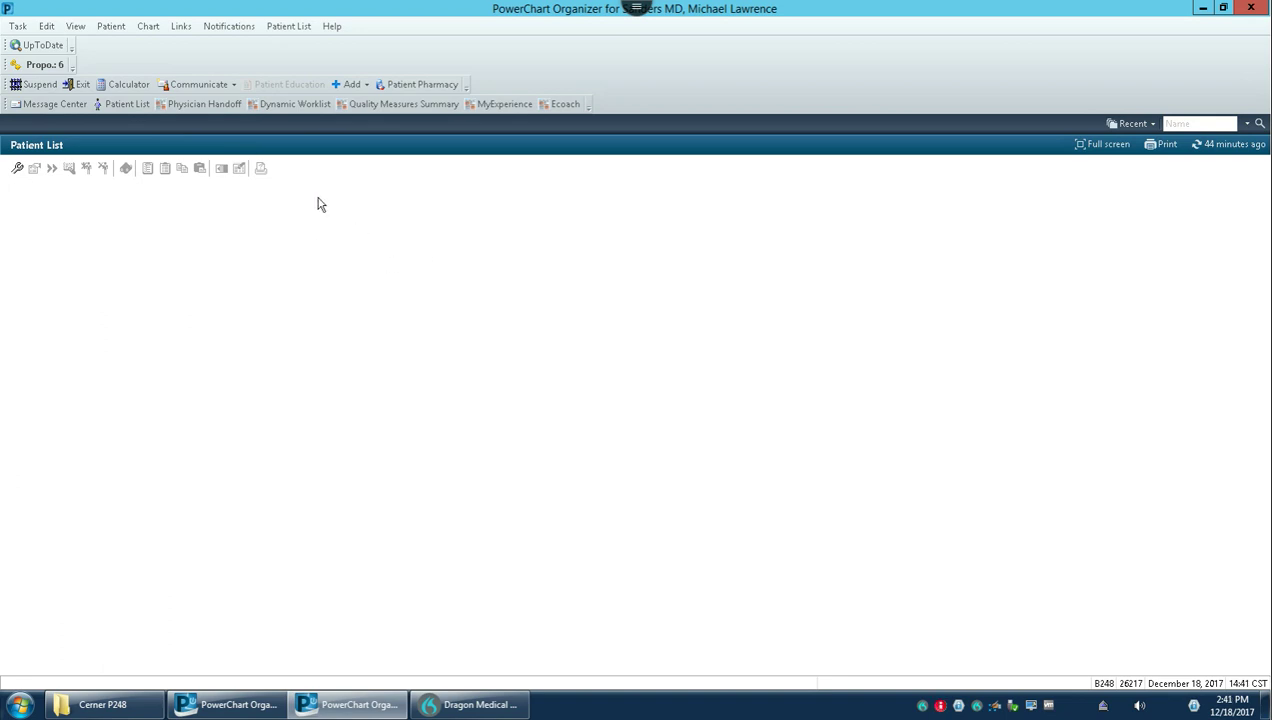
pyautogui.click(17, 168)
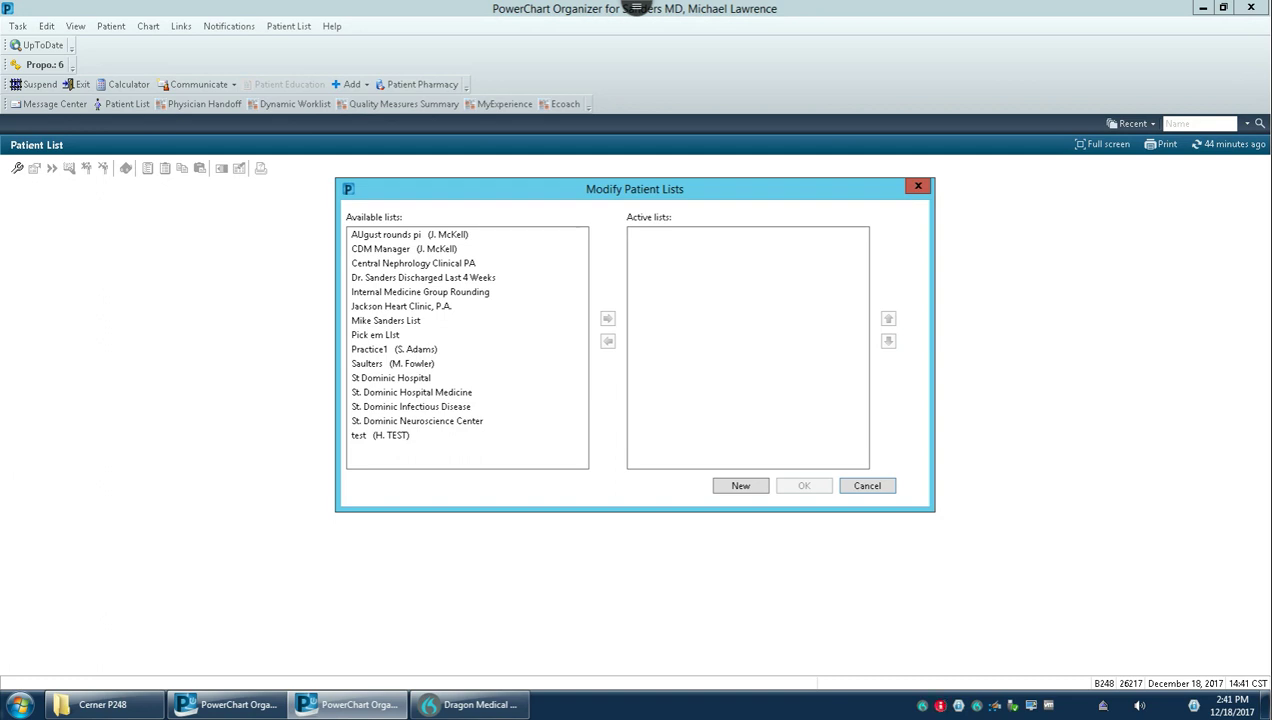
pyautogui.click(428, 365)
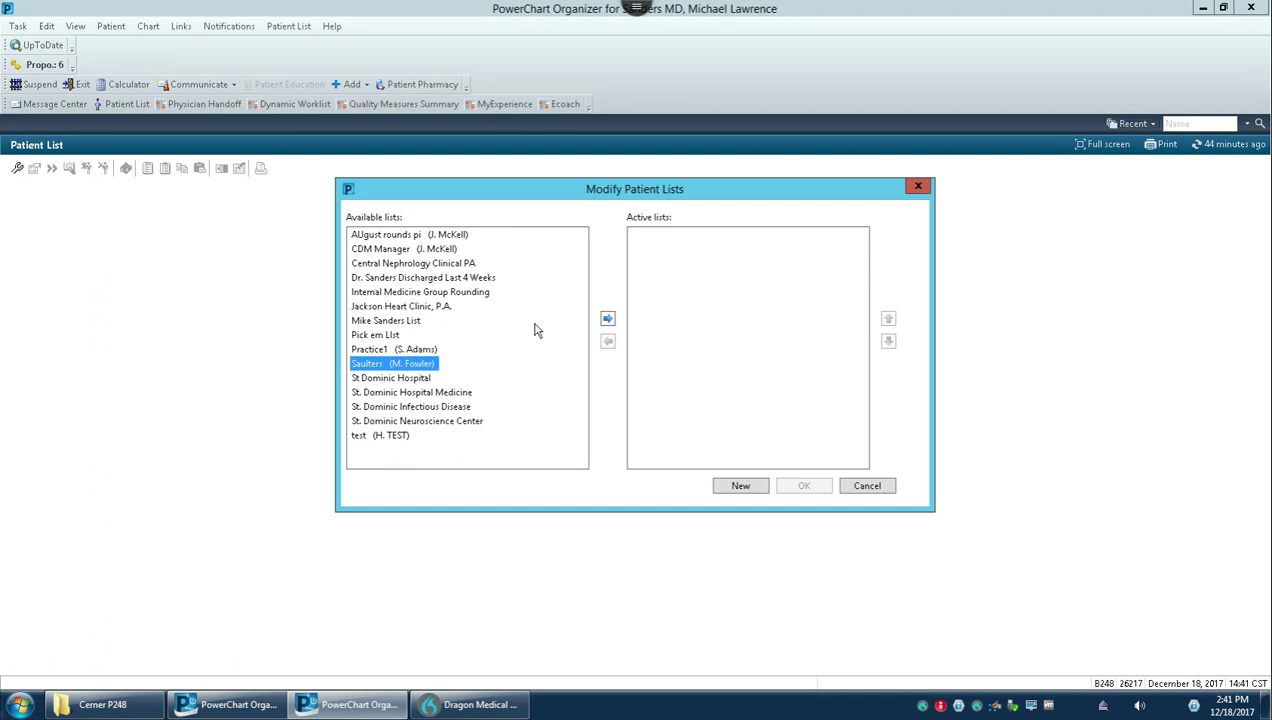
pyautogui.click(607, 320)
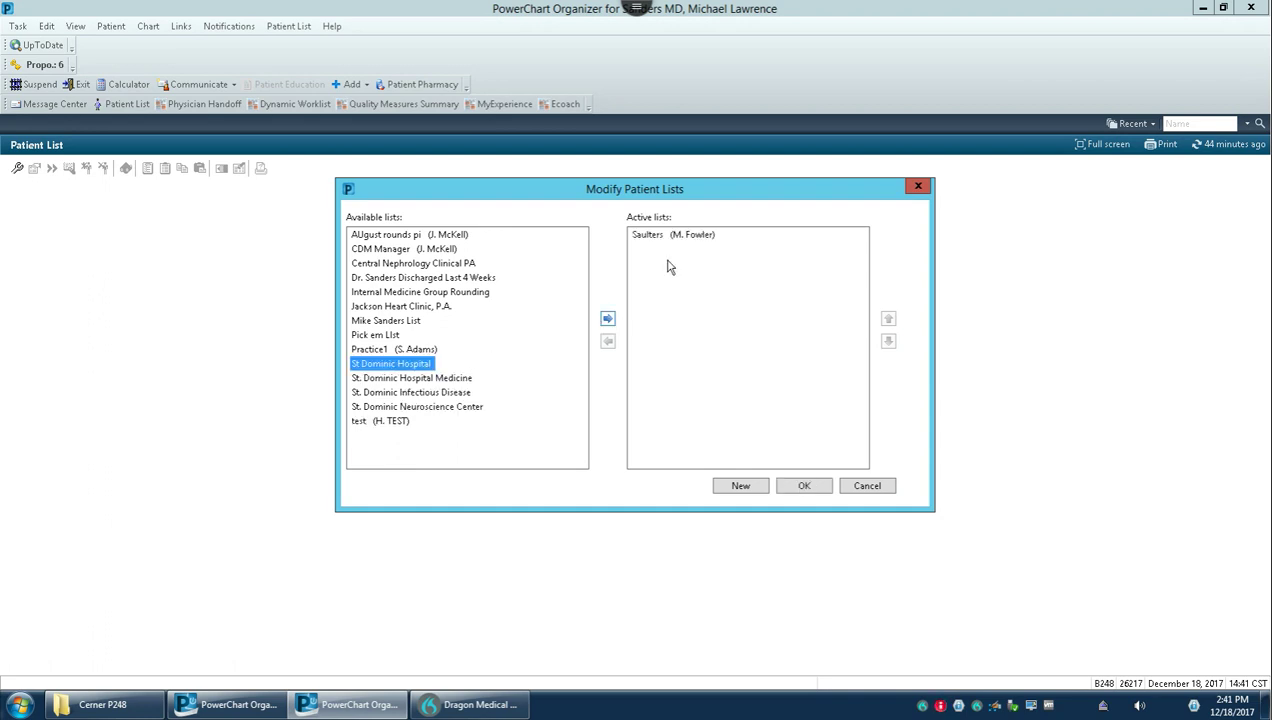
pyautogui.click(805, 487)
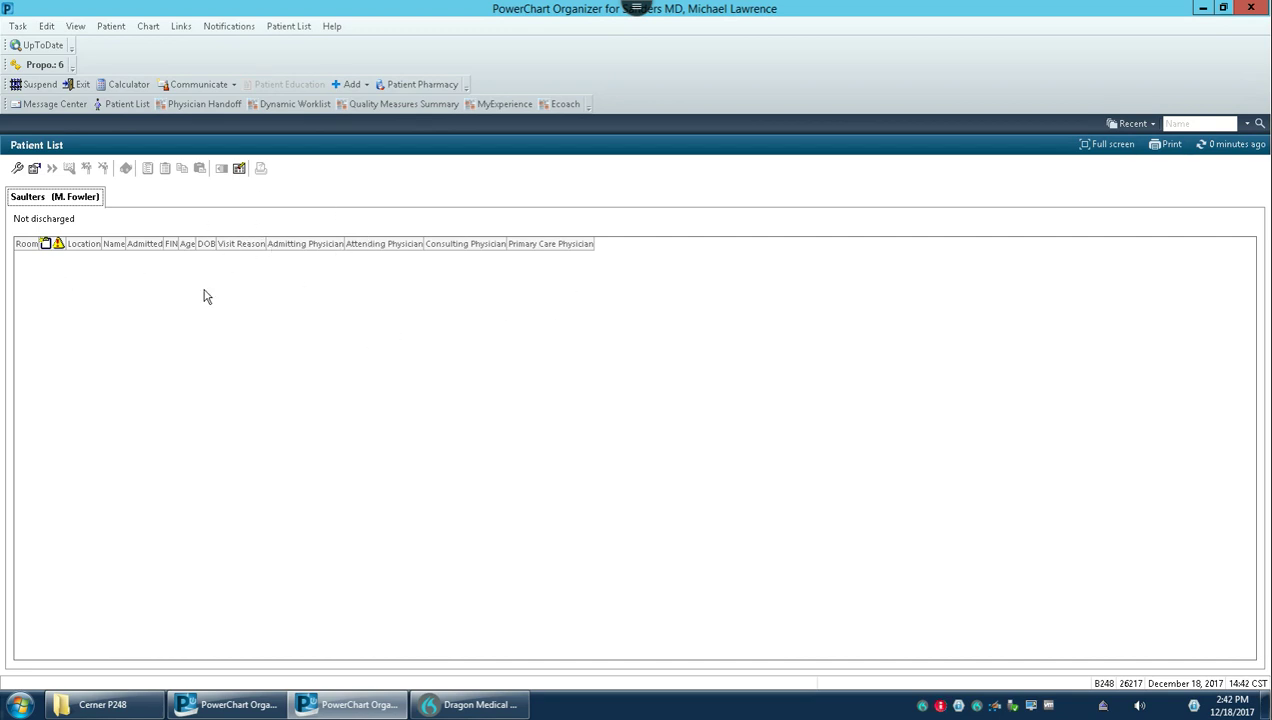
# Add the physician's personal list, just above Pick em LIst, to the active lists and display its patients.
pyautogui.click(34, 168)
pyautogui.click(398, 321)
pyautogui.click(607, 318)
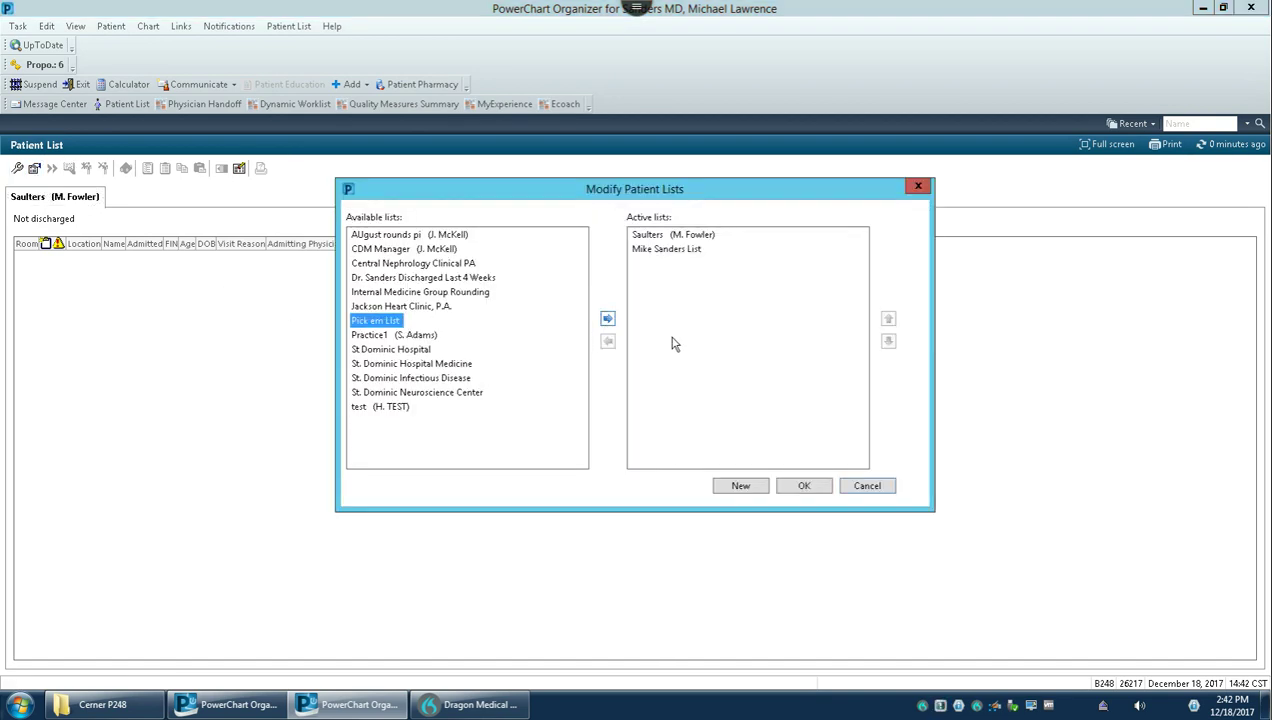
pyautogui.click(806, 486)
pyautogui.click(145, 197)
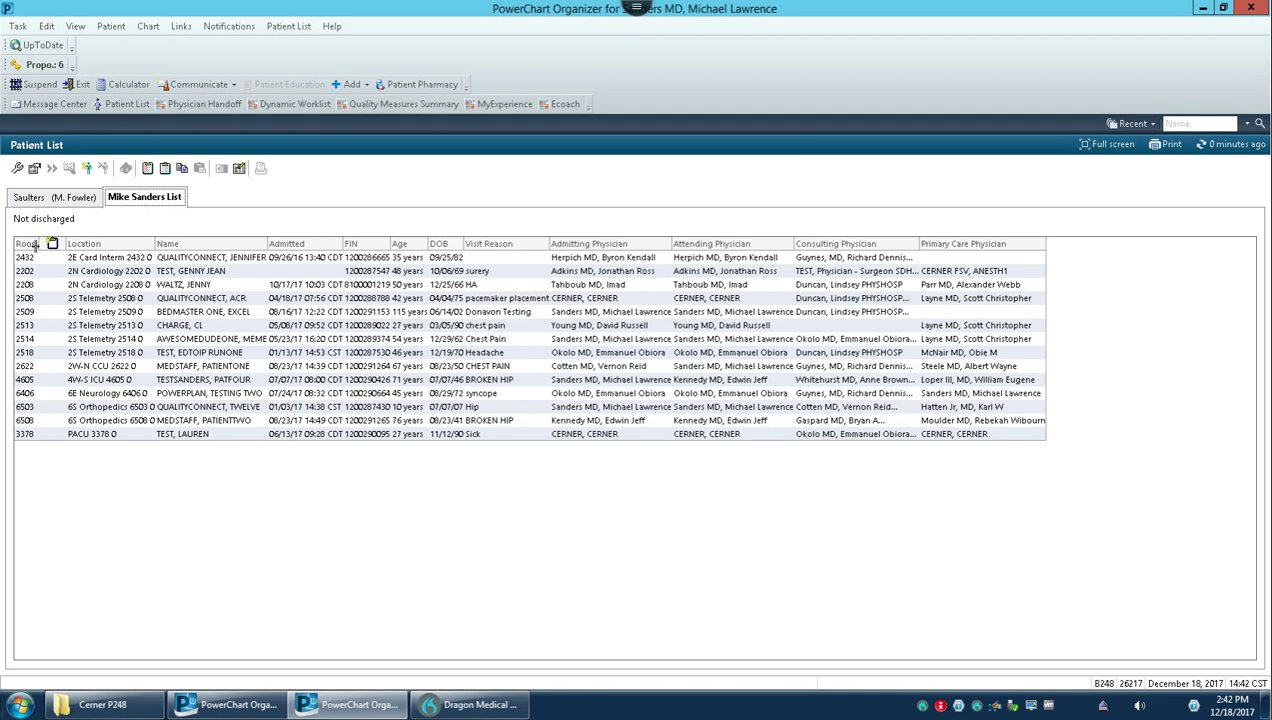
# Open column customization for the displayed list, try to add the Room column, and select Consulting Physician among the available columns.
pyautogui.click(239, 170)
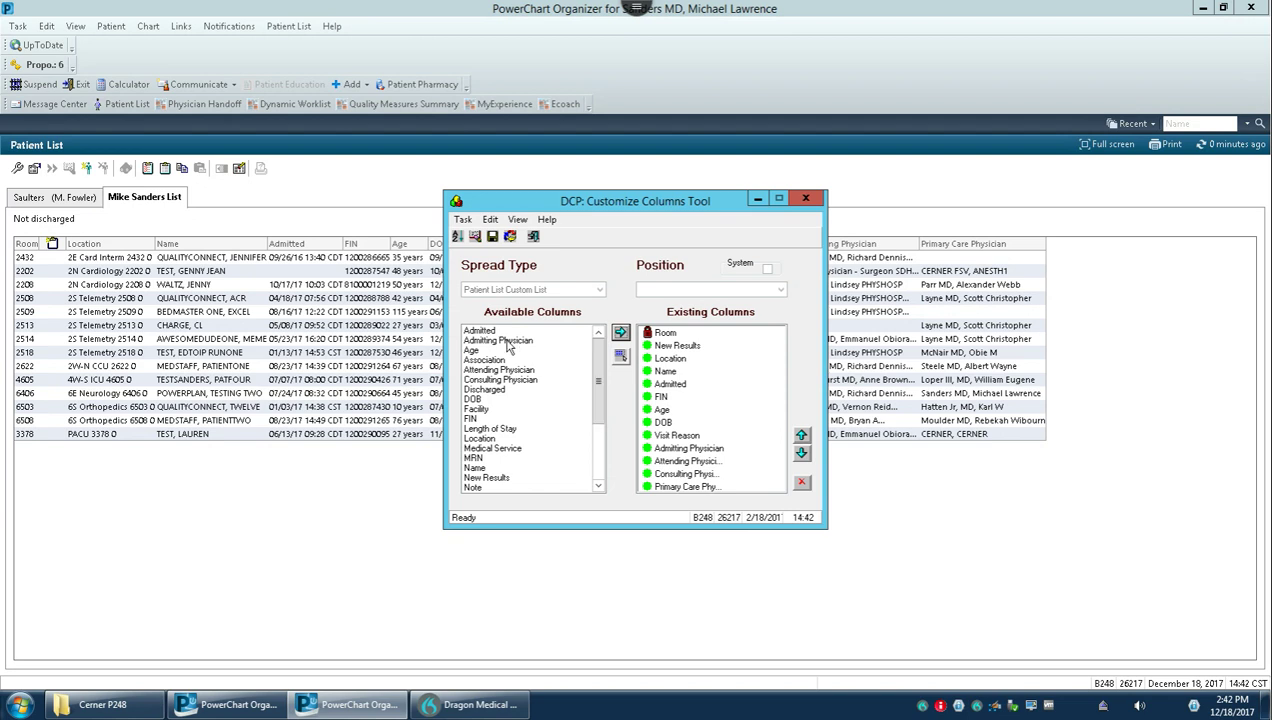
pyautogui.moveTo(593, 373); pyautogui.dragTo(592, 428)
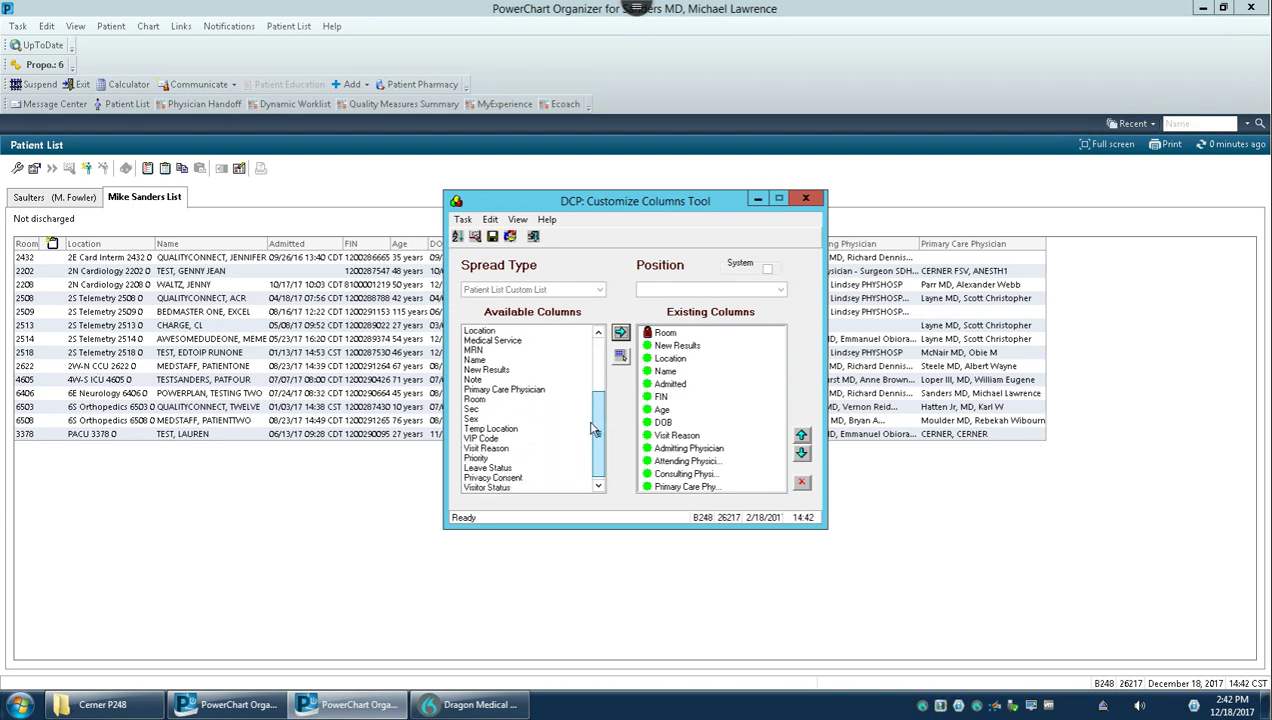
pyautogui.click(477, 400)
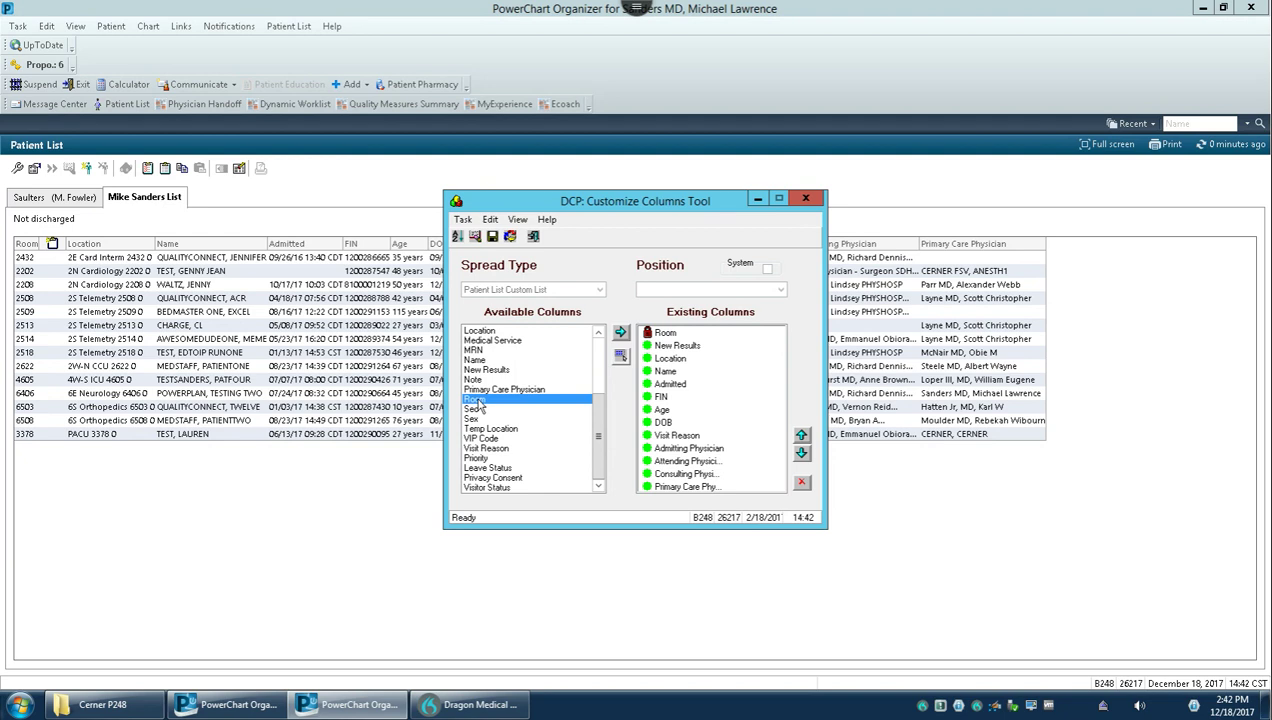
pyautogui.click(621, 337)
pyautogui.press('Return')
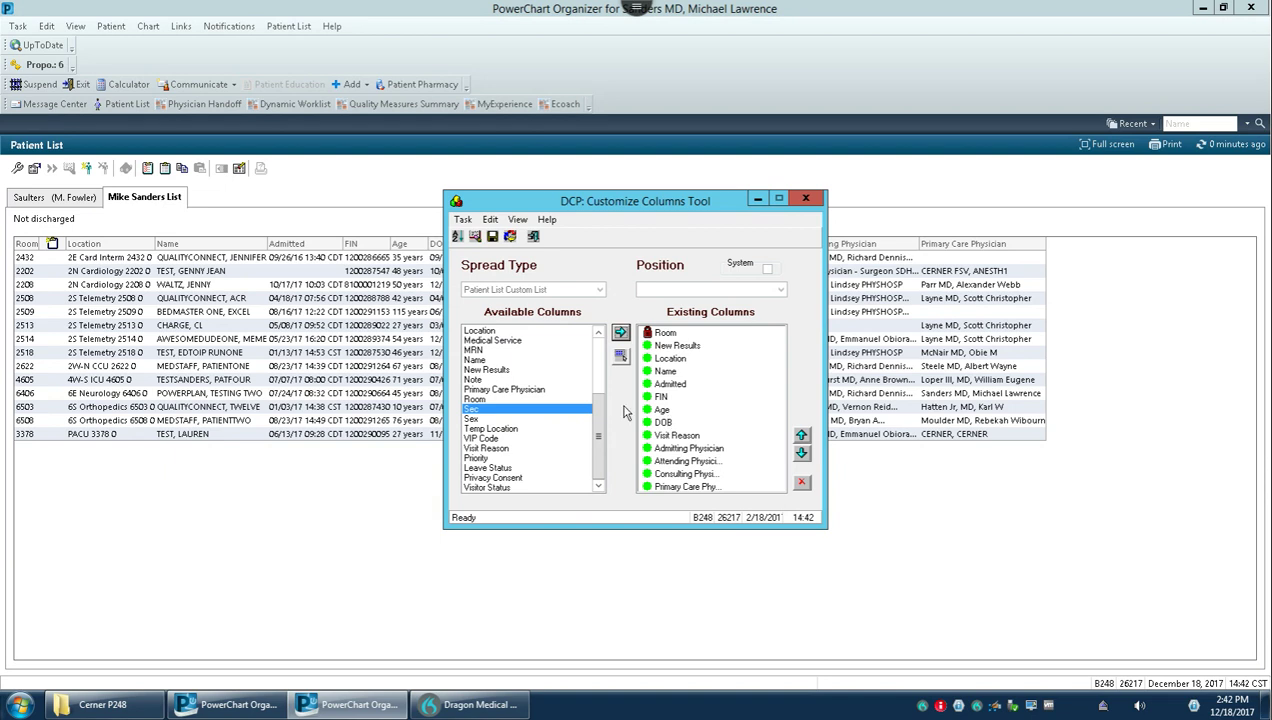
pyautogui.moveTo(598, 411); pyautogui.dragTo(597, 350)
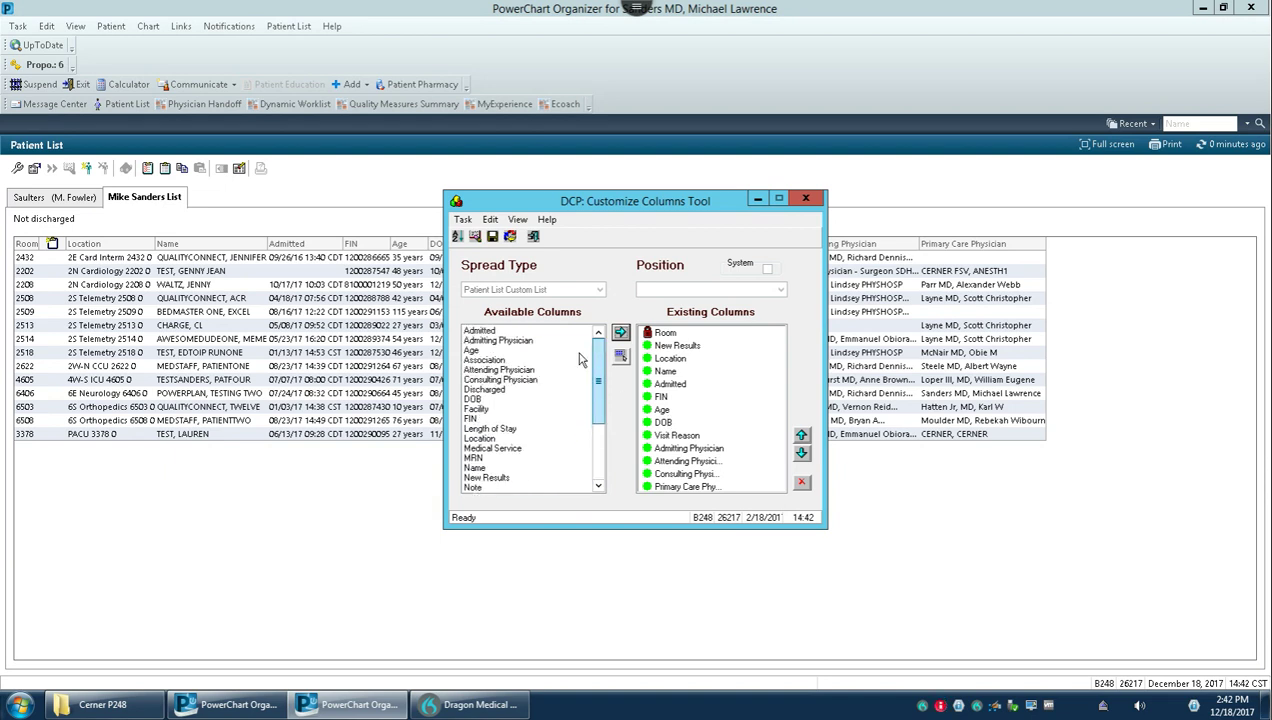
pyautogui.click(510, 371)
pyautogui.click(527, 381)
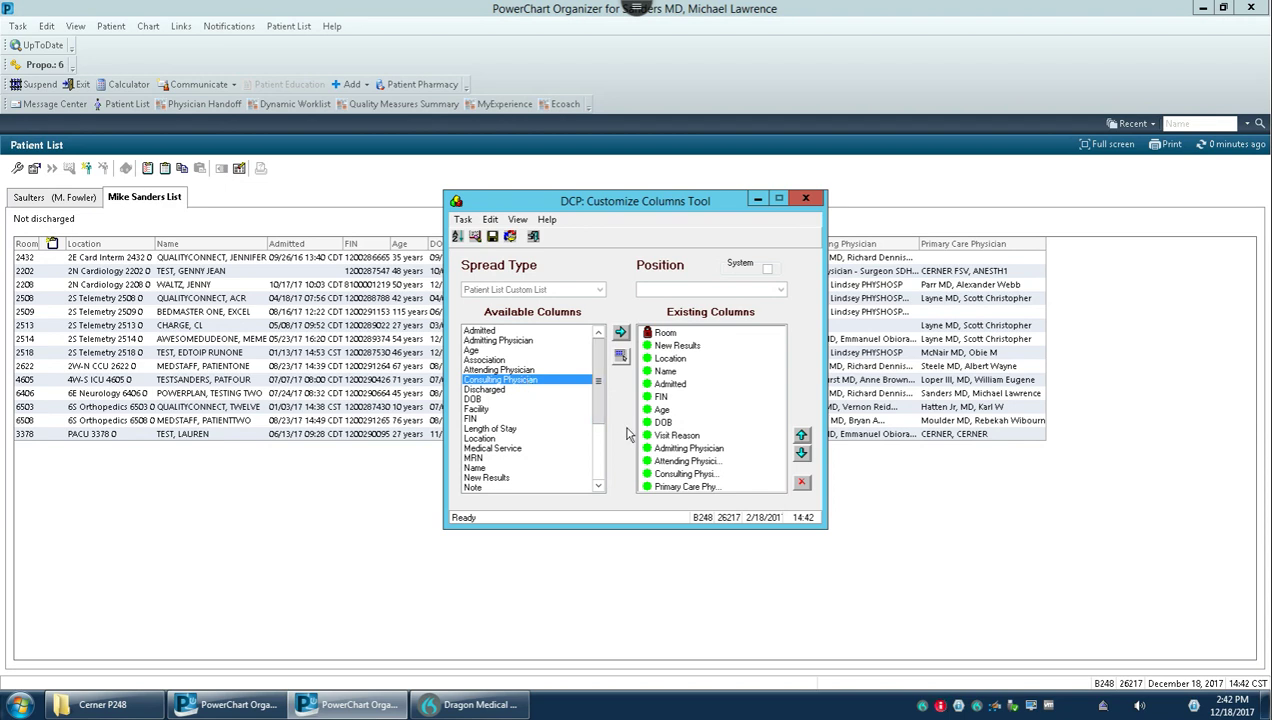
# Move the existing Admitting Physician column up two places and back down to its original position.
pyautogui.click(688, 448)
pyautogui.click(801, 435)
pyautogui.click(801, 435)
pyautogui.click(801, 453)
pyautogui.click(801, 453)
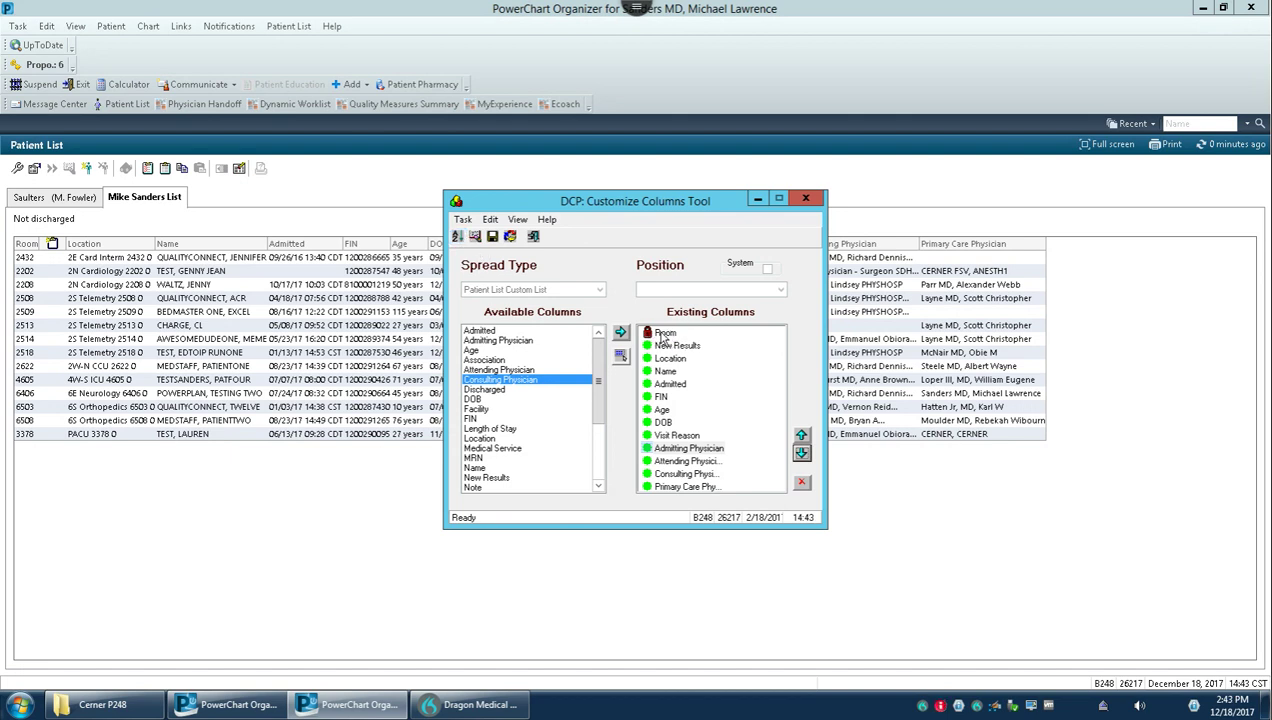
# Set the custom sort to Room in ascending order and exit the column customization.
pyautogui.click(458, 237)
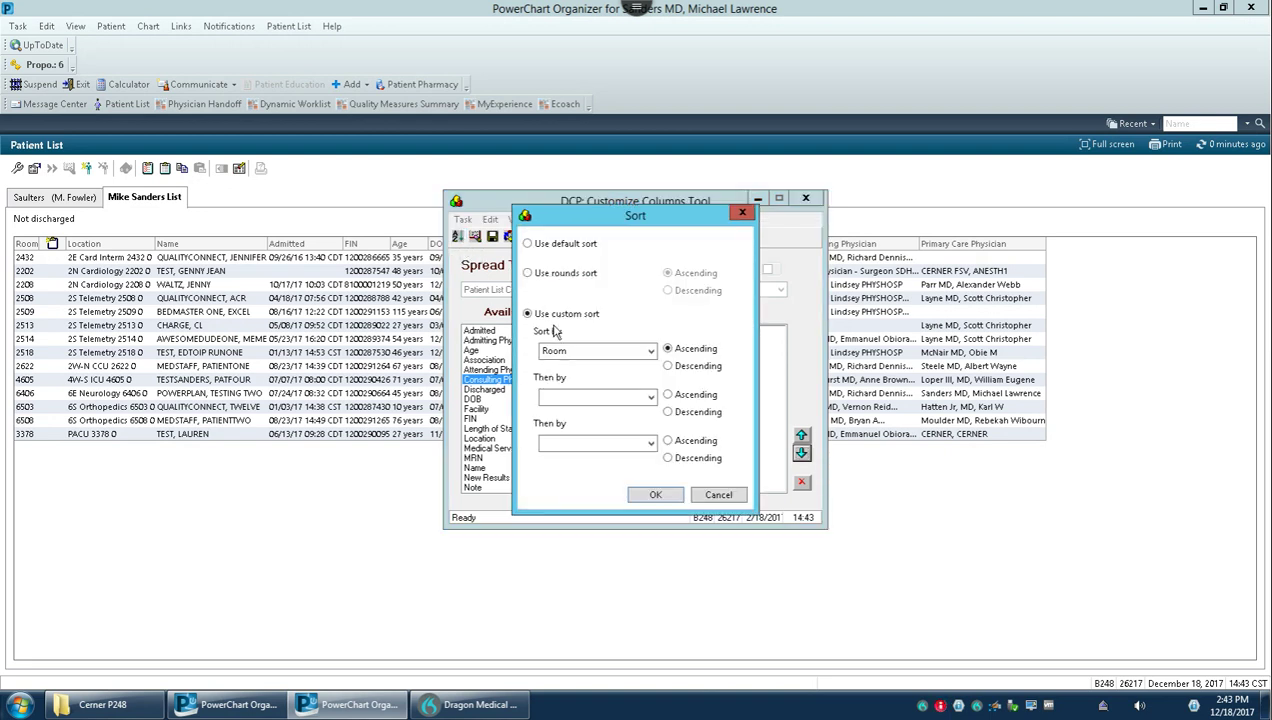
pyautogui.click(651, 351)
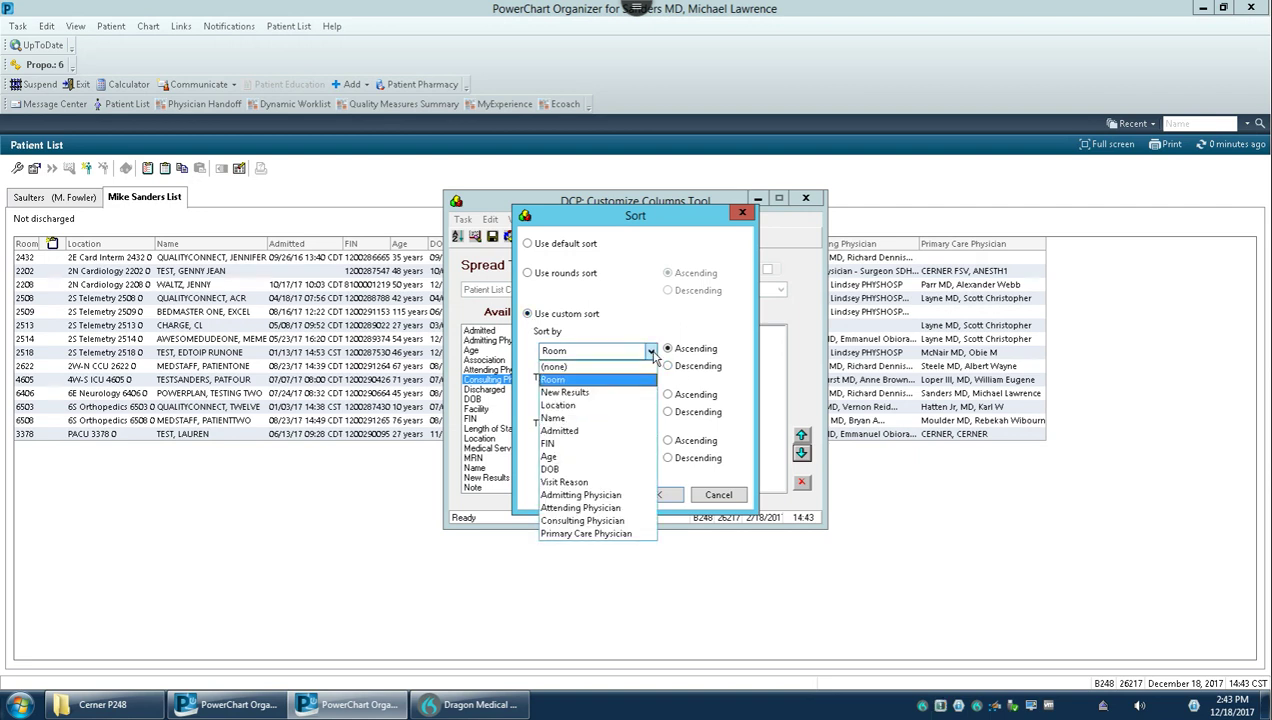
pyautogui.click(571, 381)
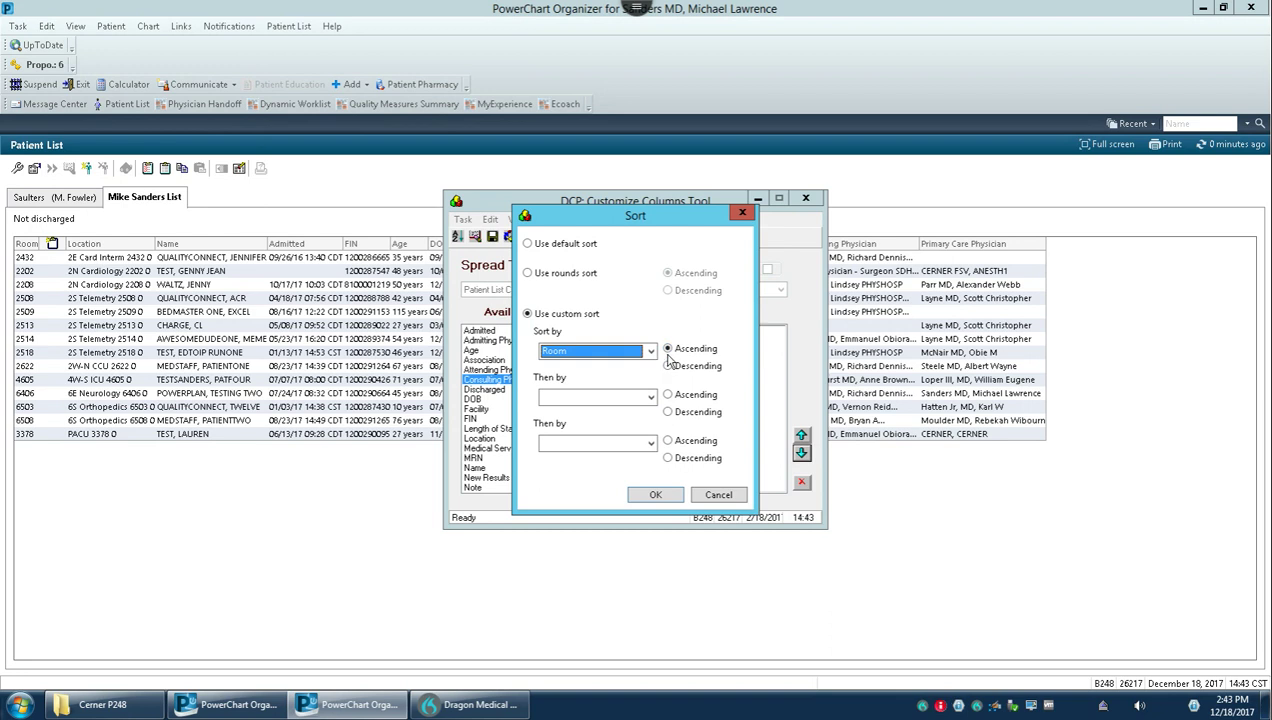
pyautogui.click(654, 495)
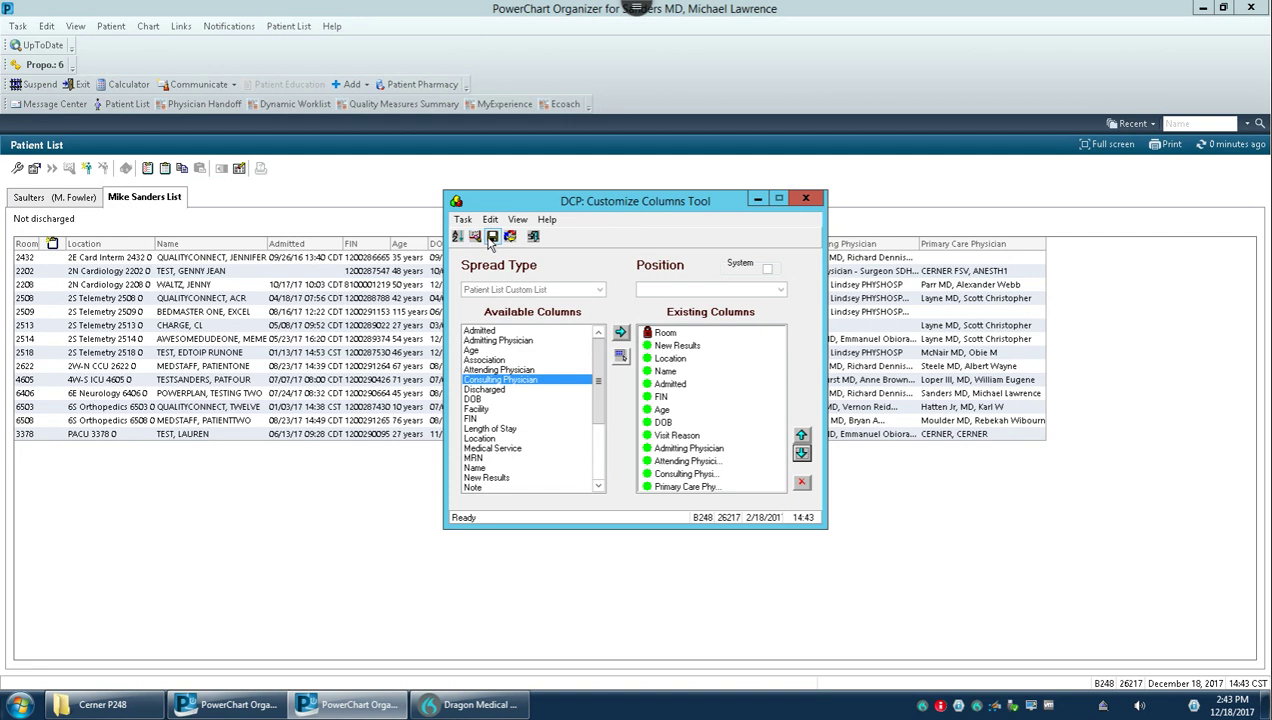
pyautogui.click(534, 237)
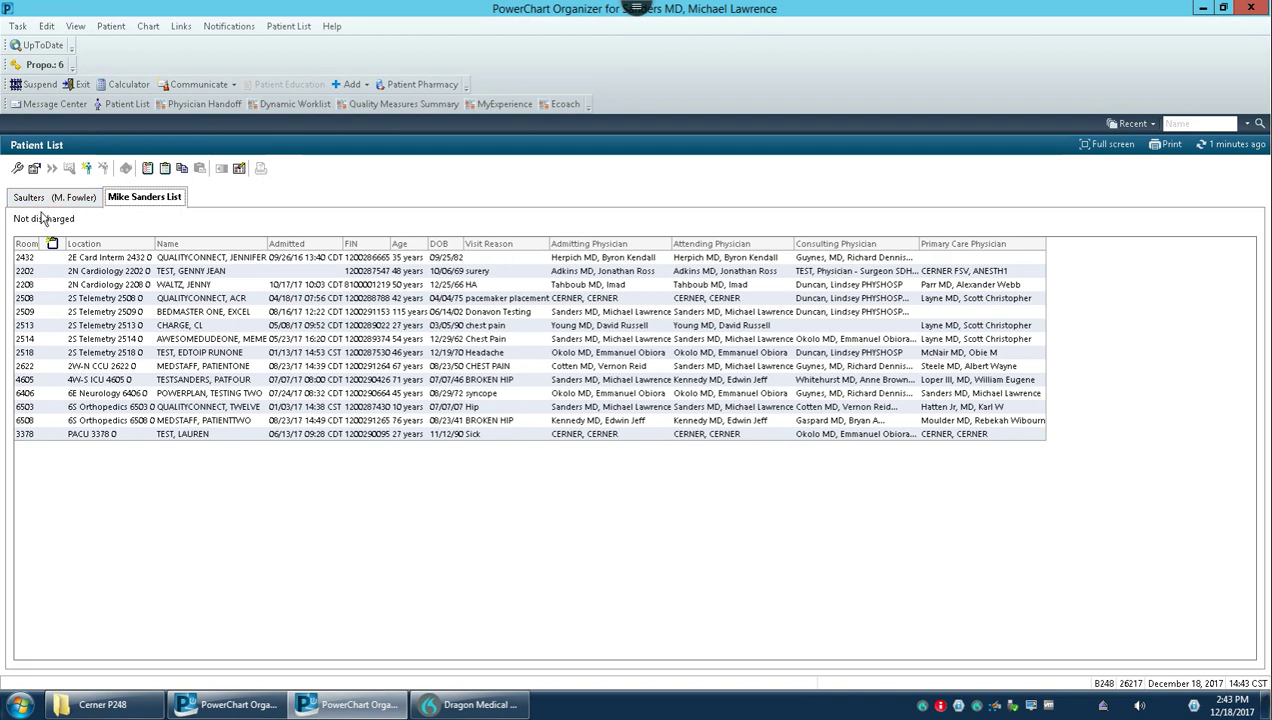
# Look over the available and active patient lists, leaving them as they are.
pyautogui.click(16, 168)
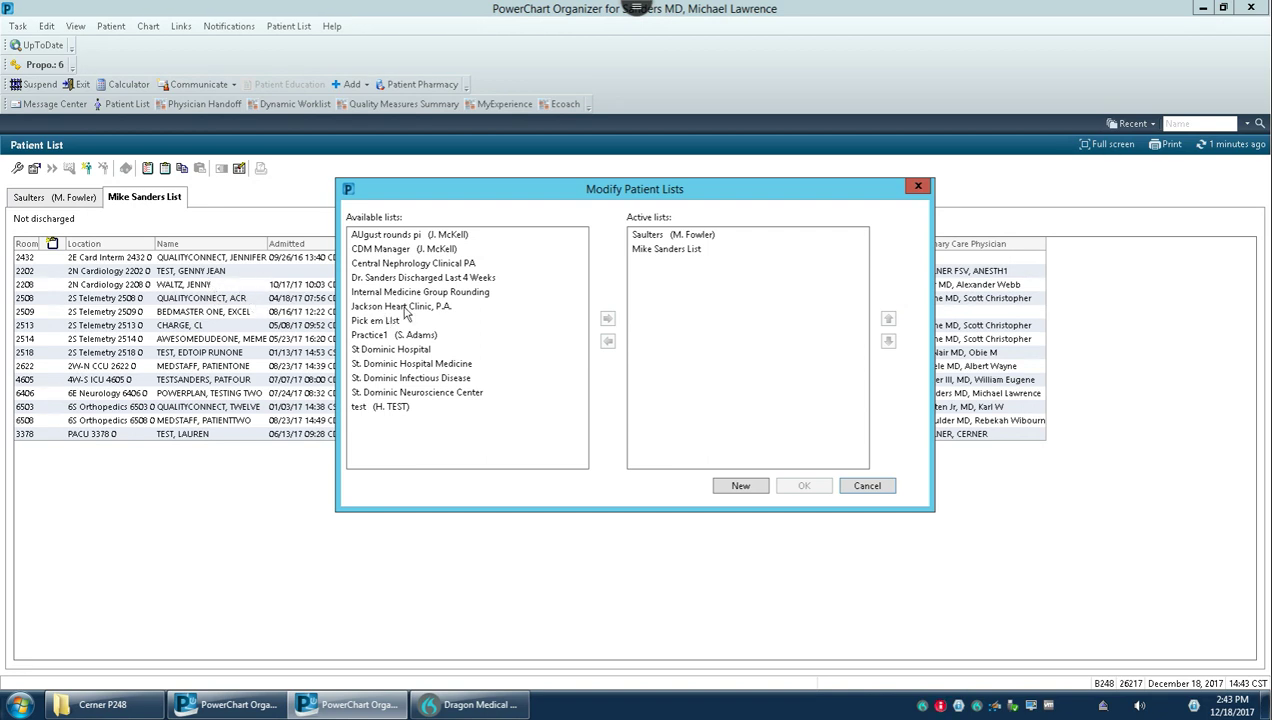
pyautogui.click(878, 487)
# Run a patient search using the test patient's last and first name.
pyautogui.click(1196, 124)
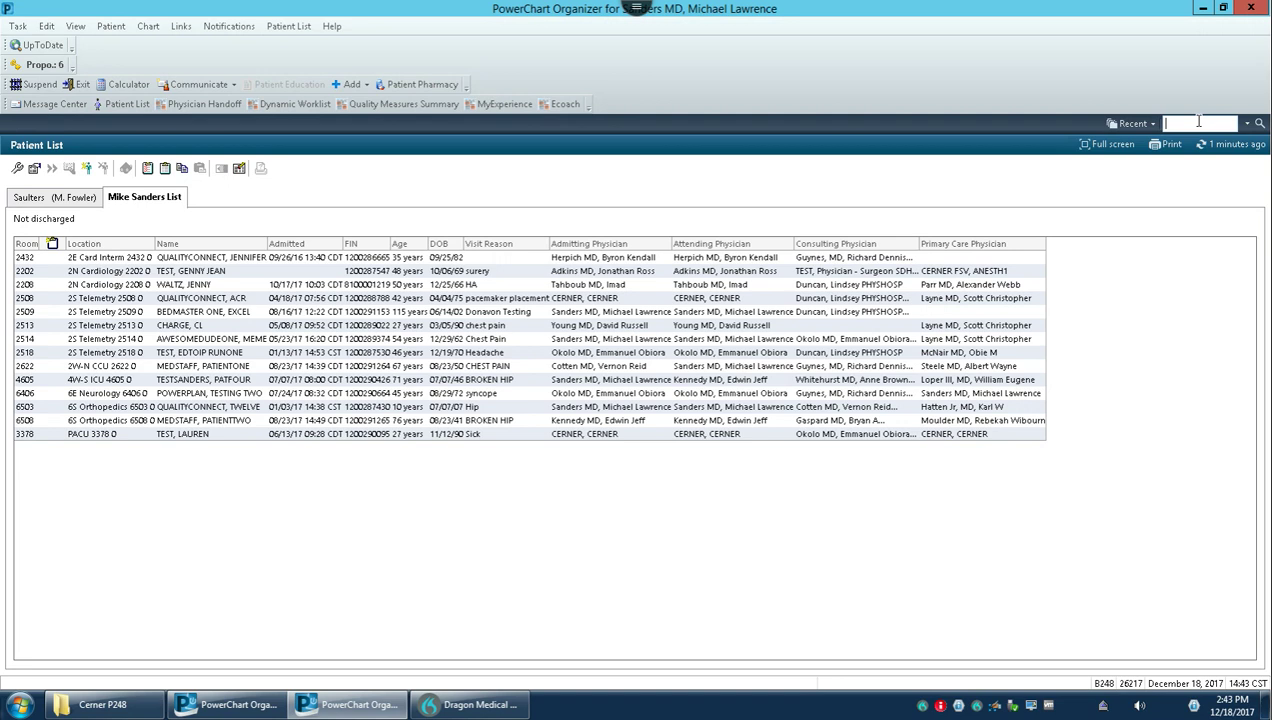
pyautogui.write('smith,john')
pyautogui.press('BackSpace')
pyautogui.press('BackSpace')
pyautogui.press('BackSpace')
pyautogui.press('BackSpace')
pyautogui.press('BackSpace')
pyautogui.press('BackSpace')
pyautogui.write('sm')
pyautogui.press('BackSpace')
pyautogui.press('BackSpace')
pyautogui.write('test')
pyautogui.press('Return')
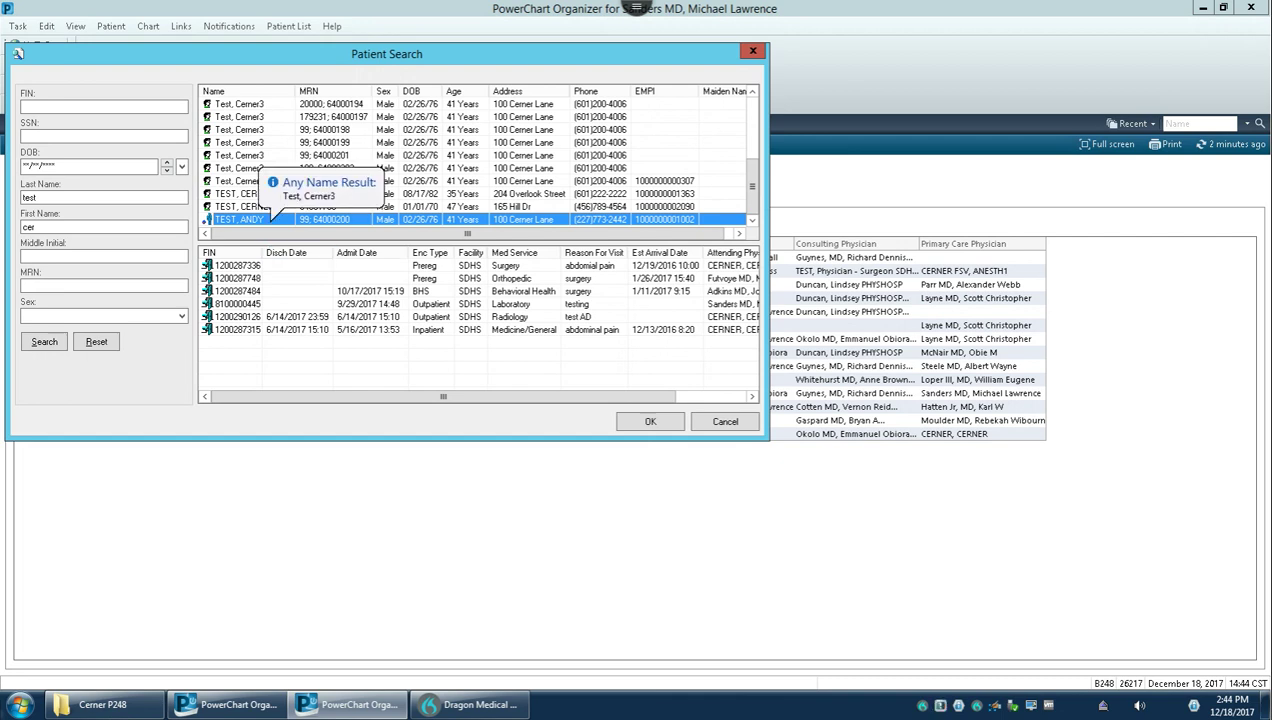
# Examine the selected patient's preregistered, inpatient, laboratory and behavioral health encounters, and leave the search without opening a chart.
pyautogui.click(434, 268)
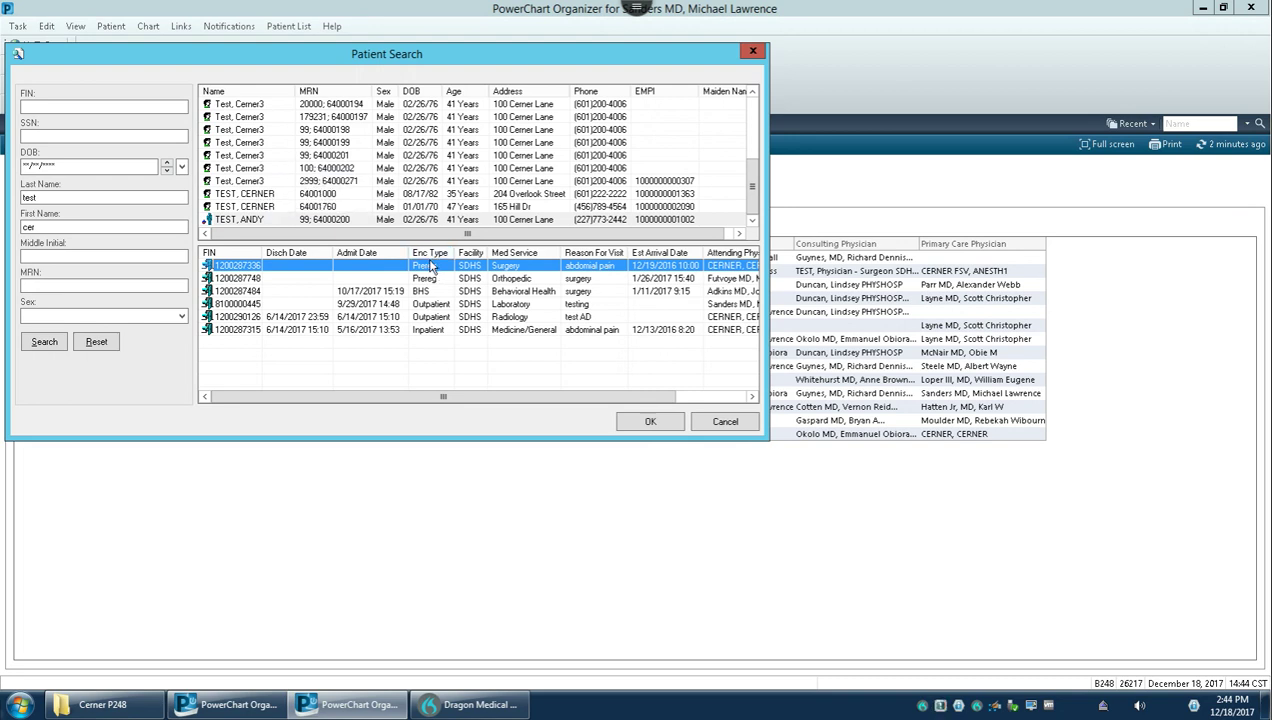
pyautogui.click(260, 220)
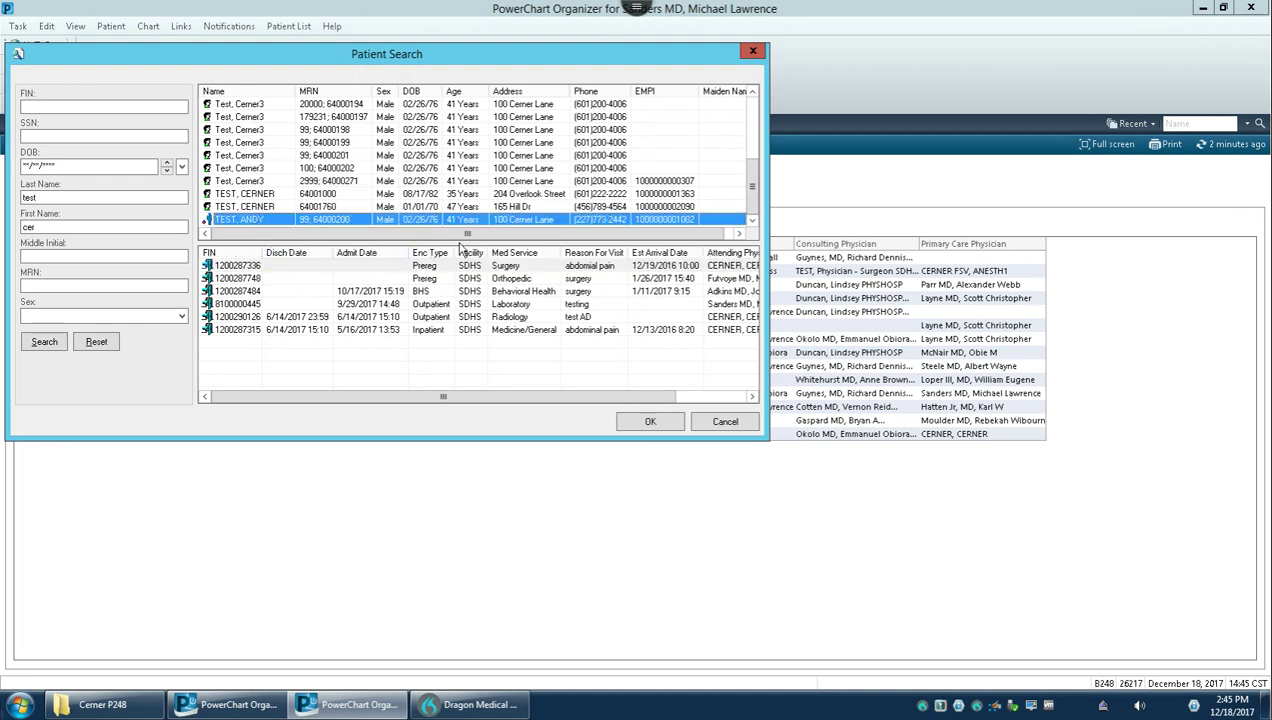
pyautogui.click(432, 266)
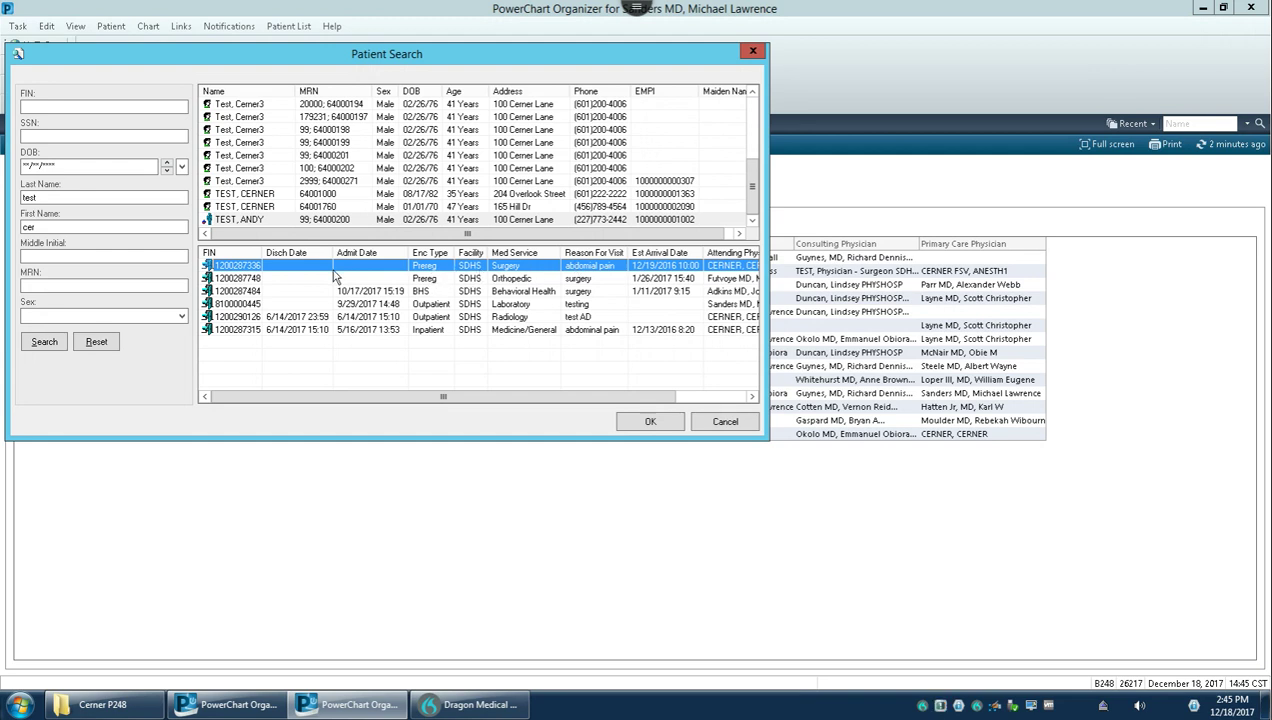
pyautogui.click(438, 277)
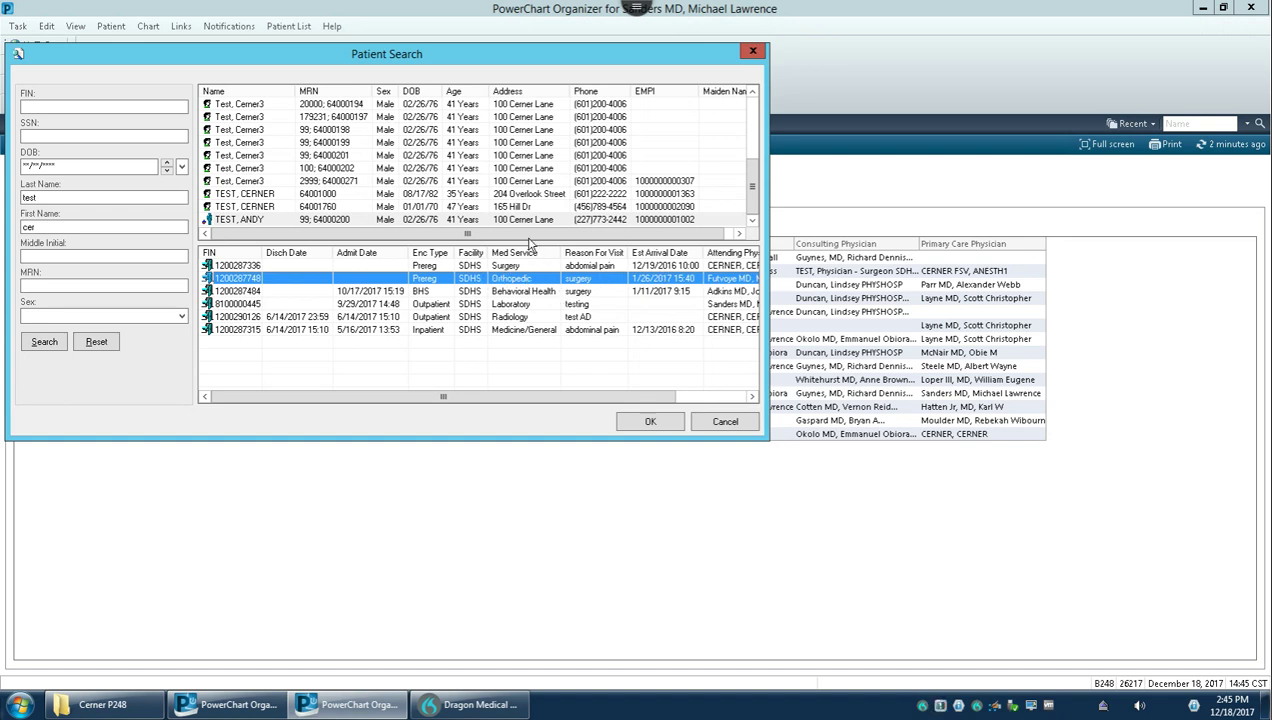
pyautogui.click(341, 220)
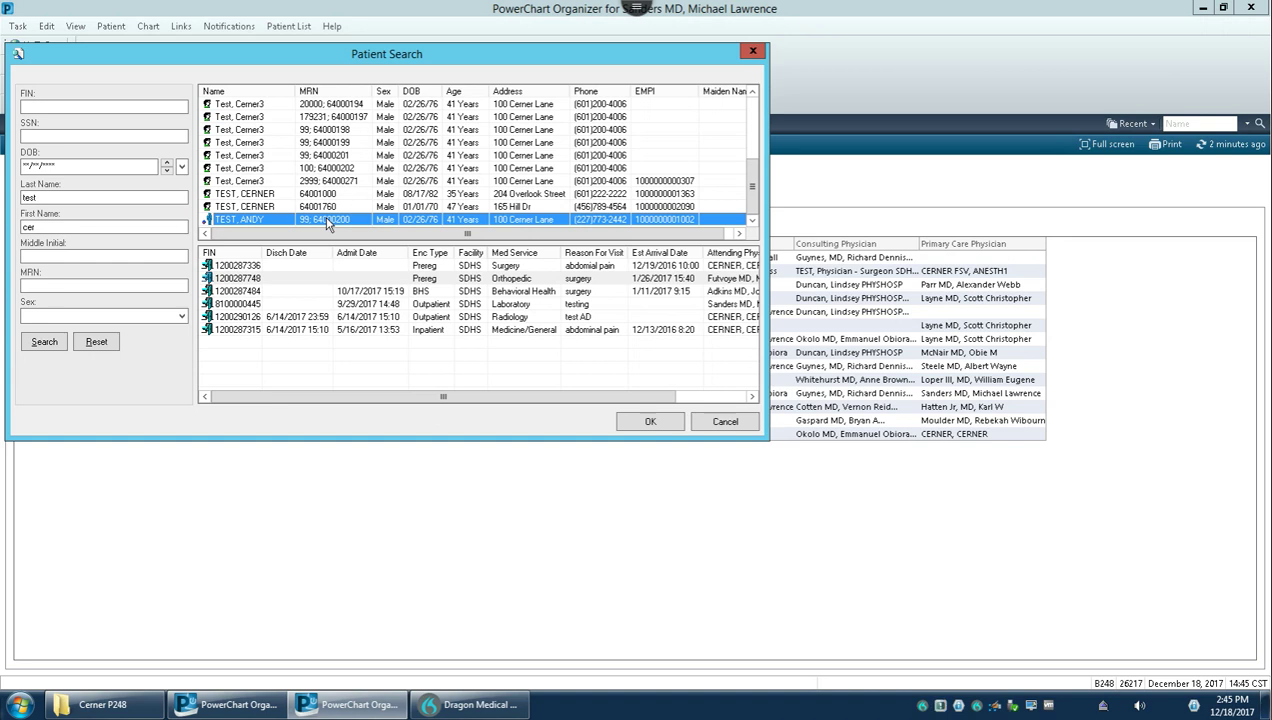
pyautogui.click(425, 268)
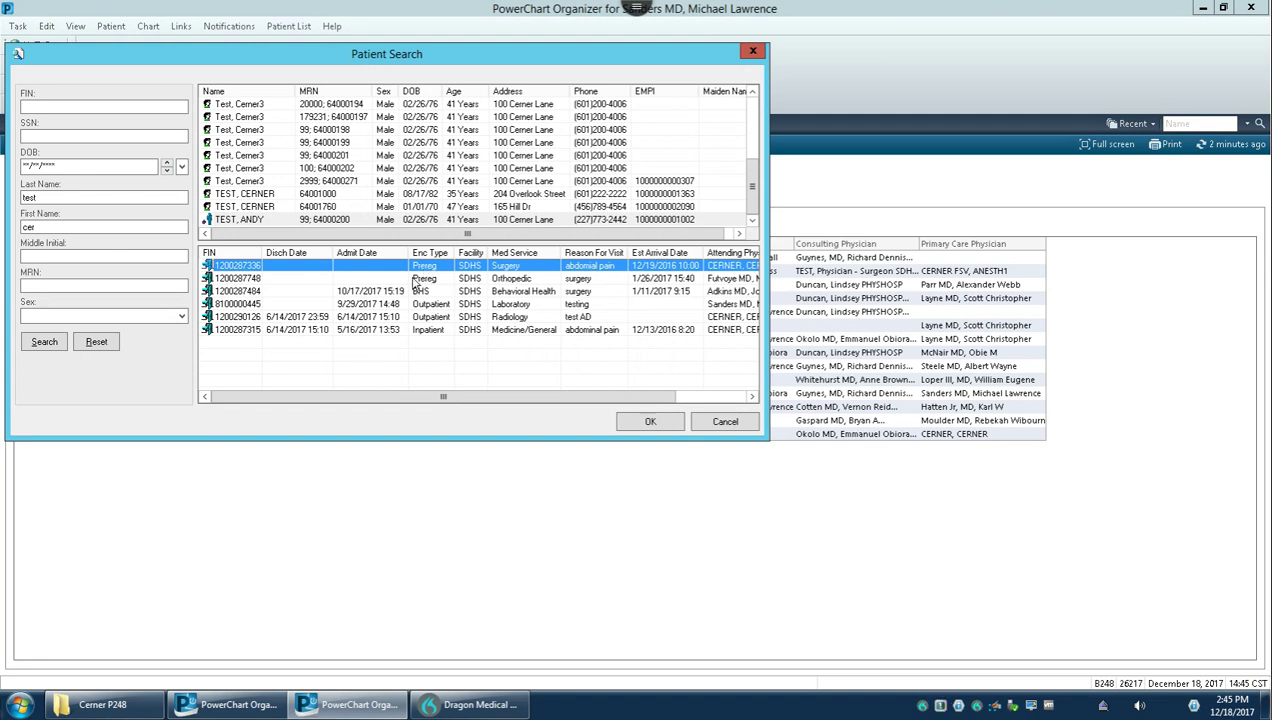
pyautogui.click(434, 333)
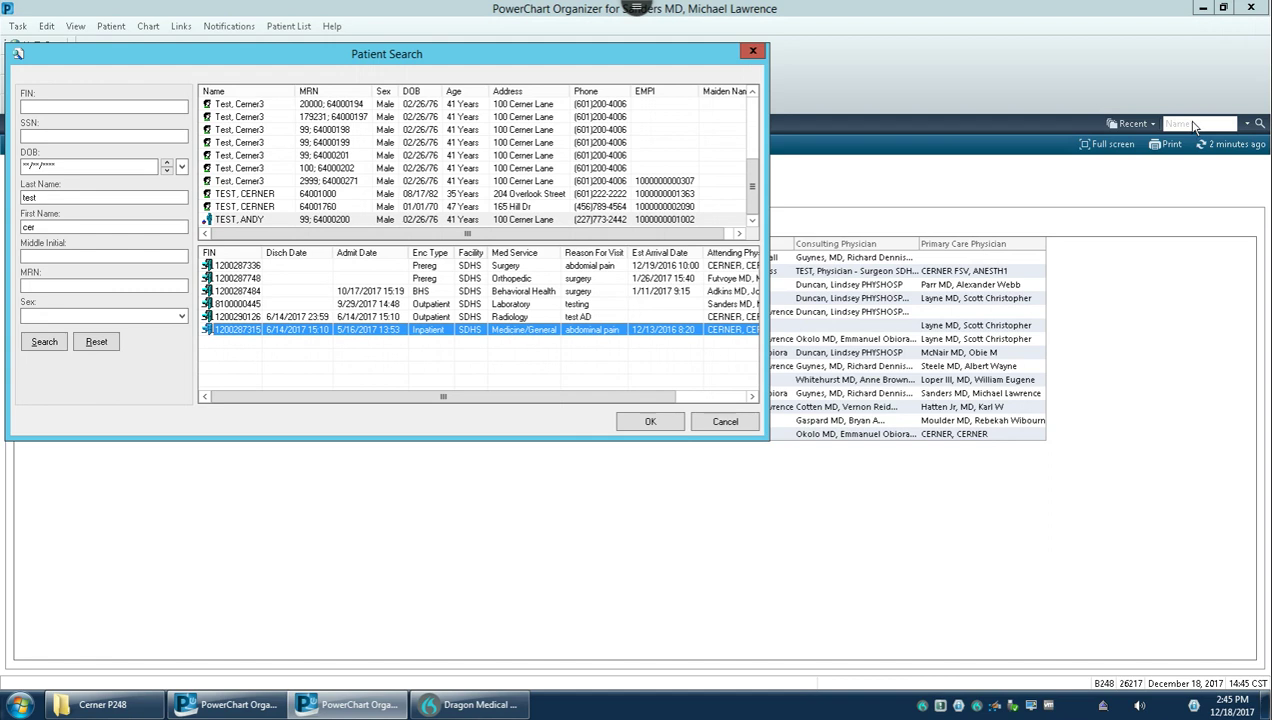
pyautogui.click(252, 220)
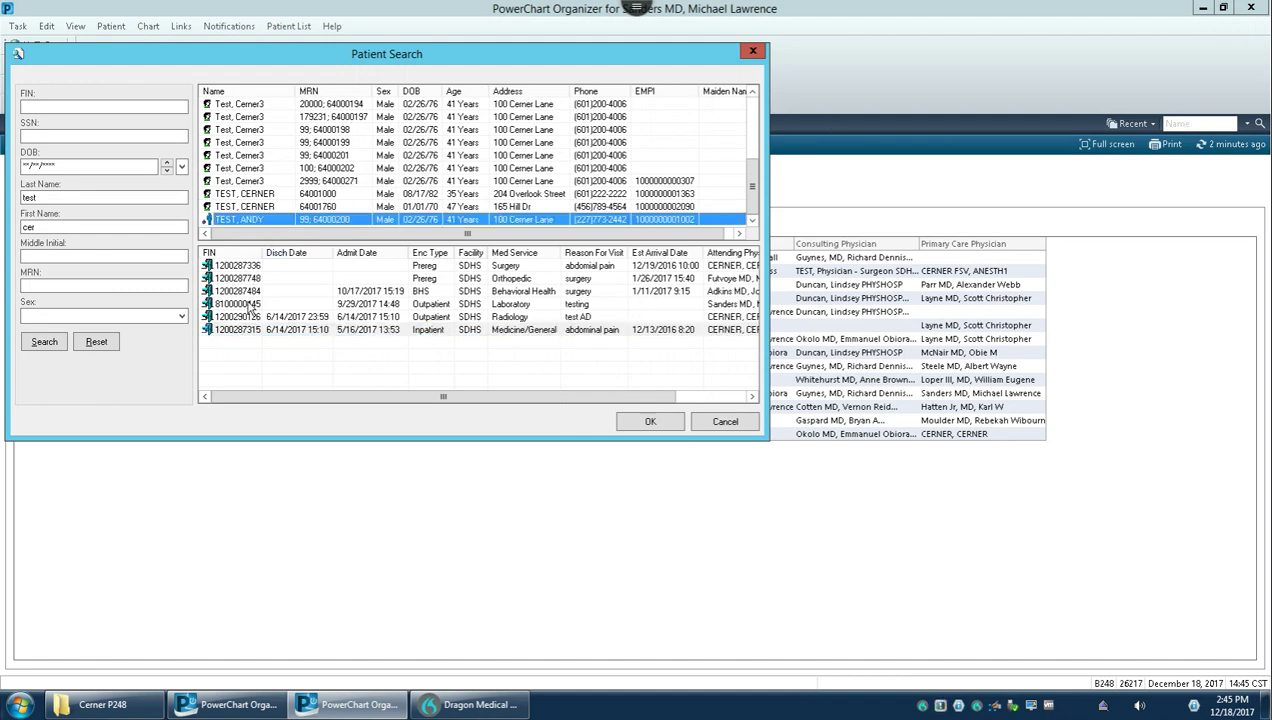
pyautogui.click(257, 304)
pyautogui.click(312, 291)
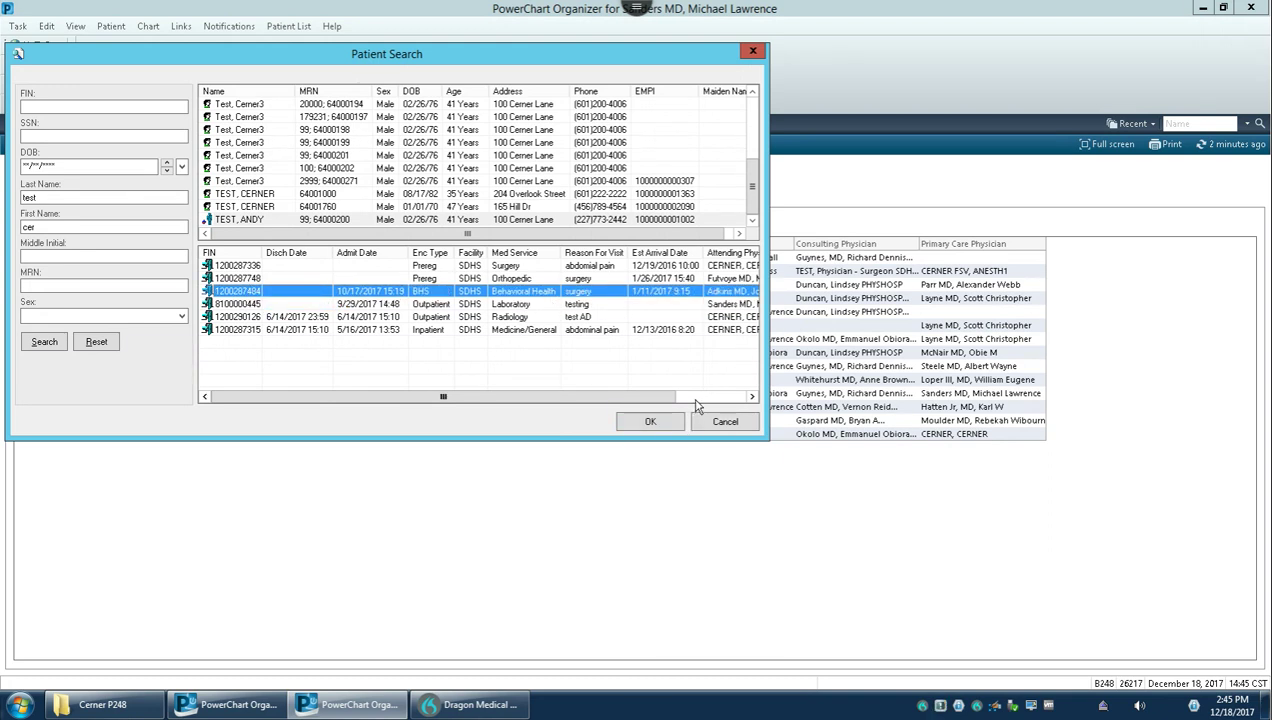
pyautogui.click(725, 422)
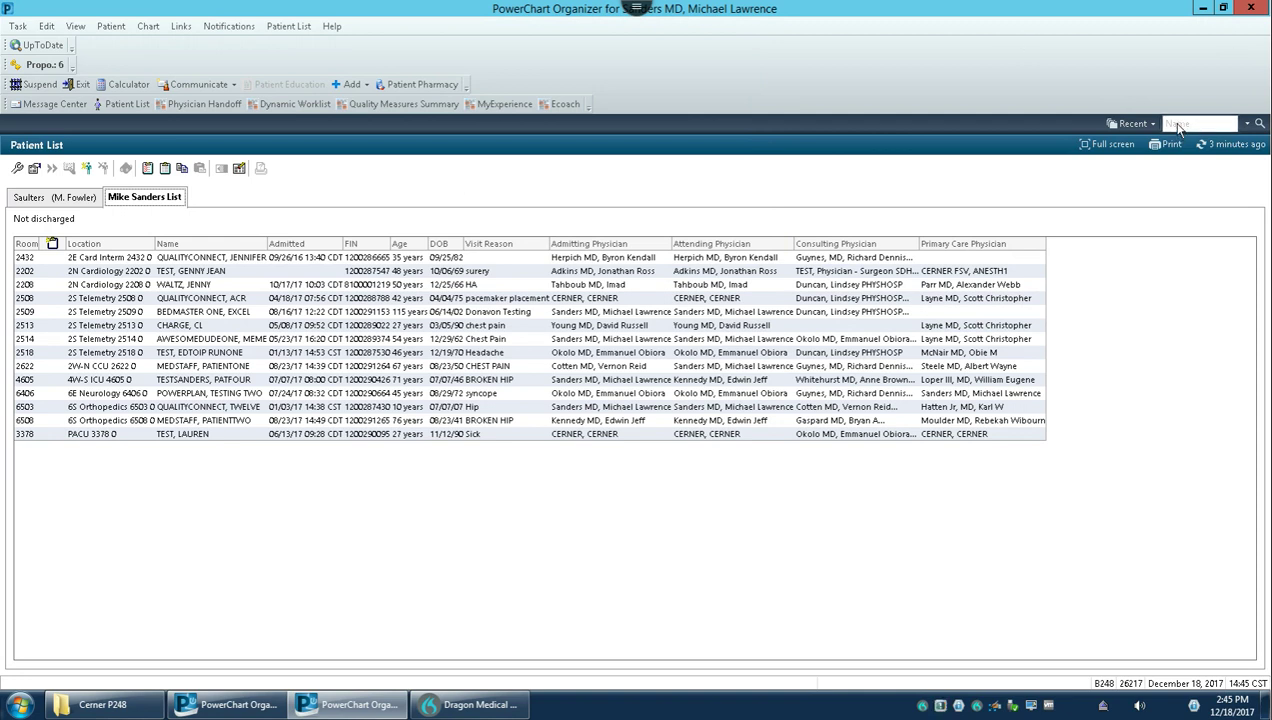
# Start creating a new patient list of the Location type.
pyautogui.click(18, 169)
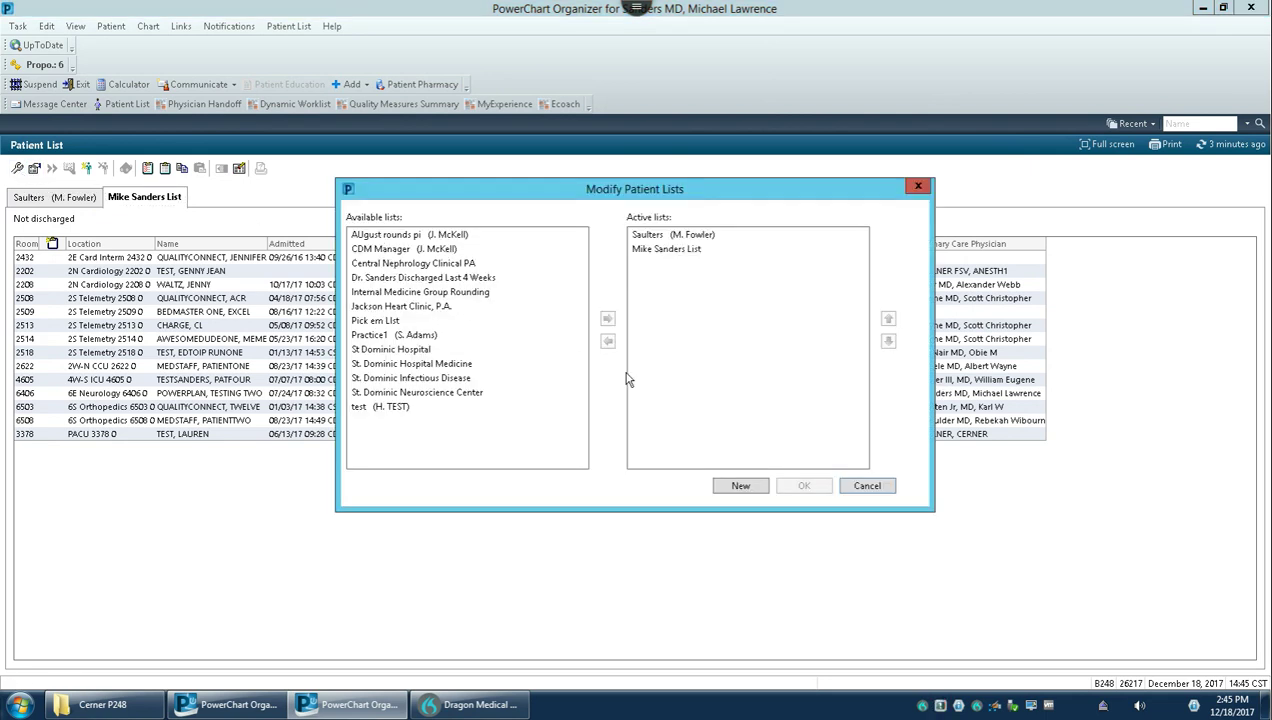
pyautogui.click(740, 486)
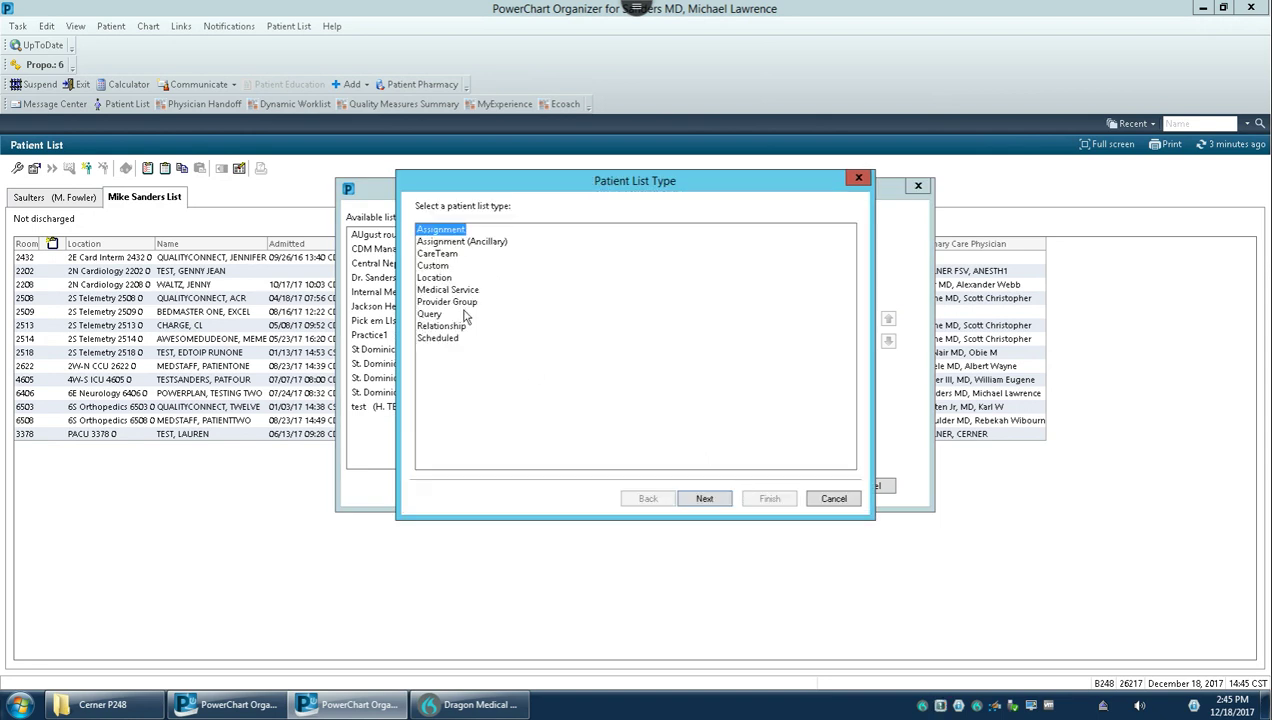
pyautogui.click(436, 278)
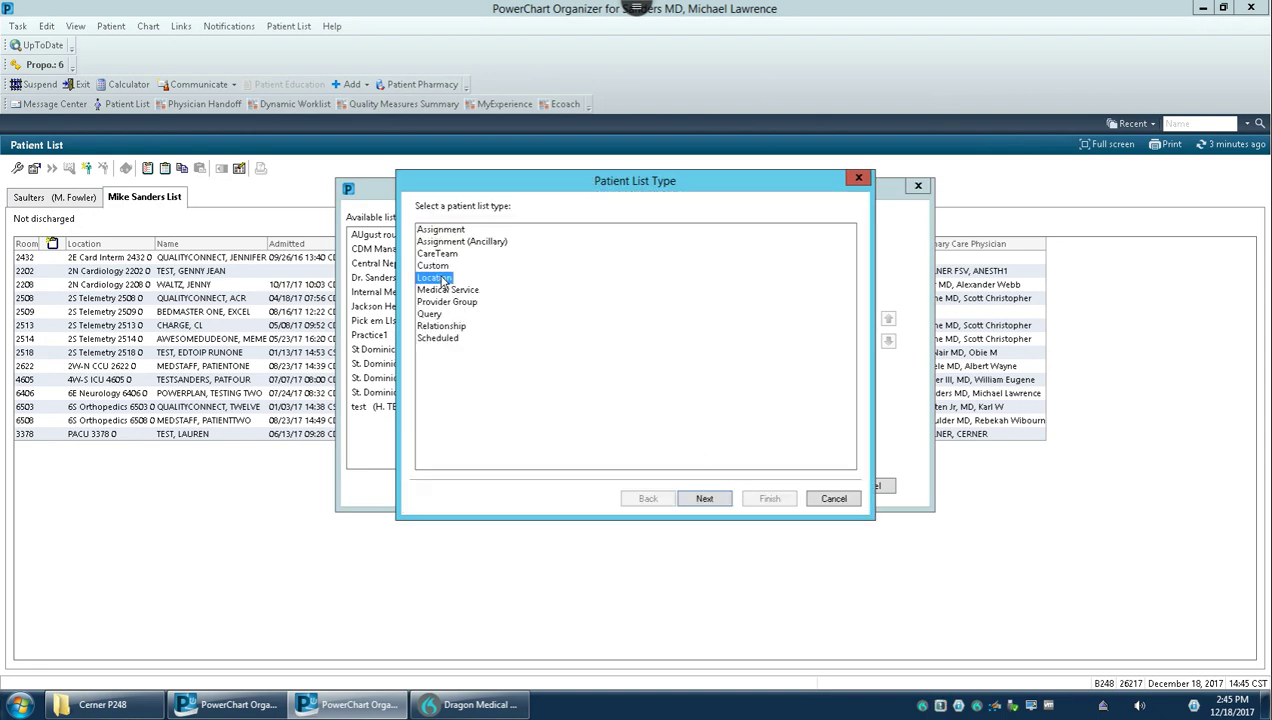
pyautogui.click(706, 500)
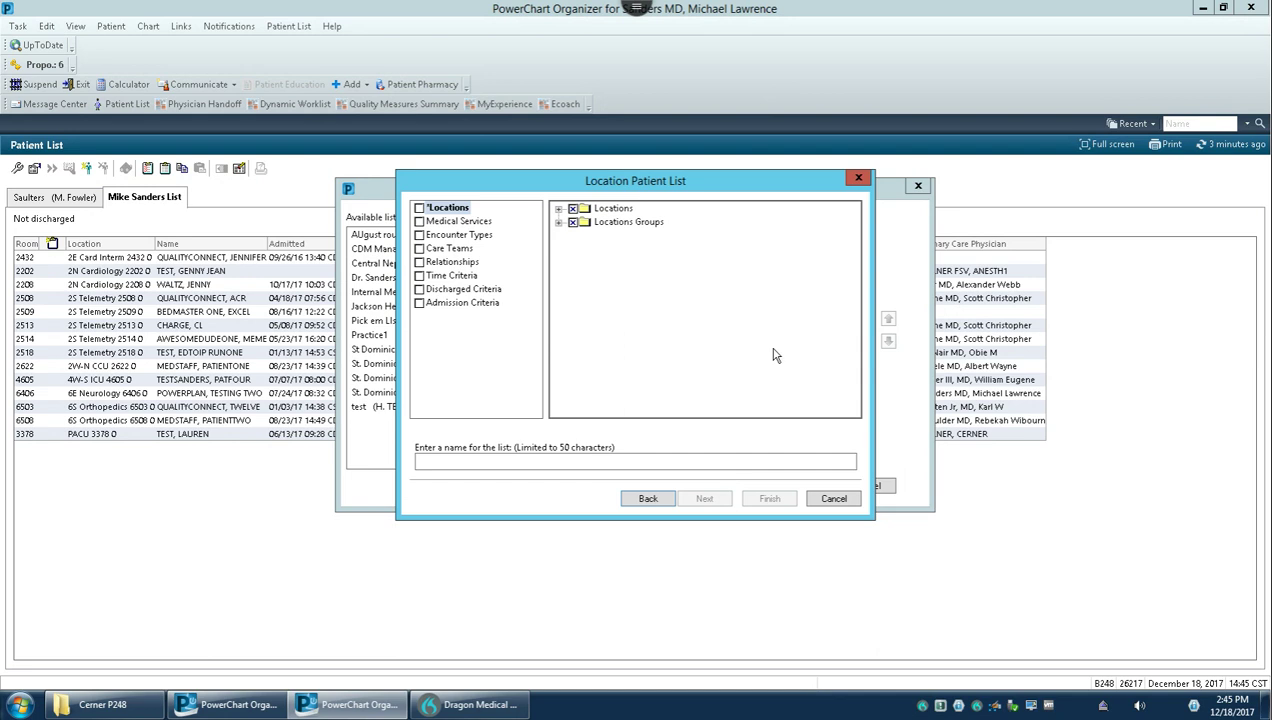
# Choose St Dominic Hospital under St Dominic Health Services as the new list's location and look through its nursing units.
pyautogui.click(559, 209)
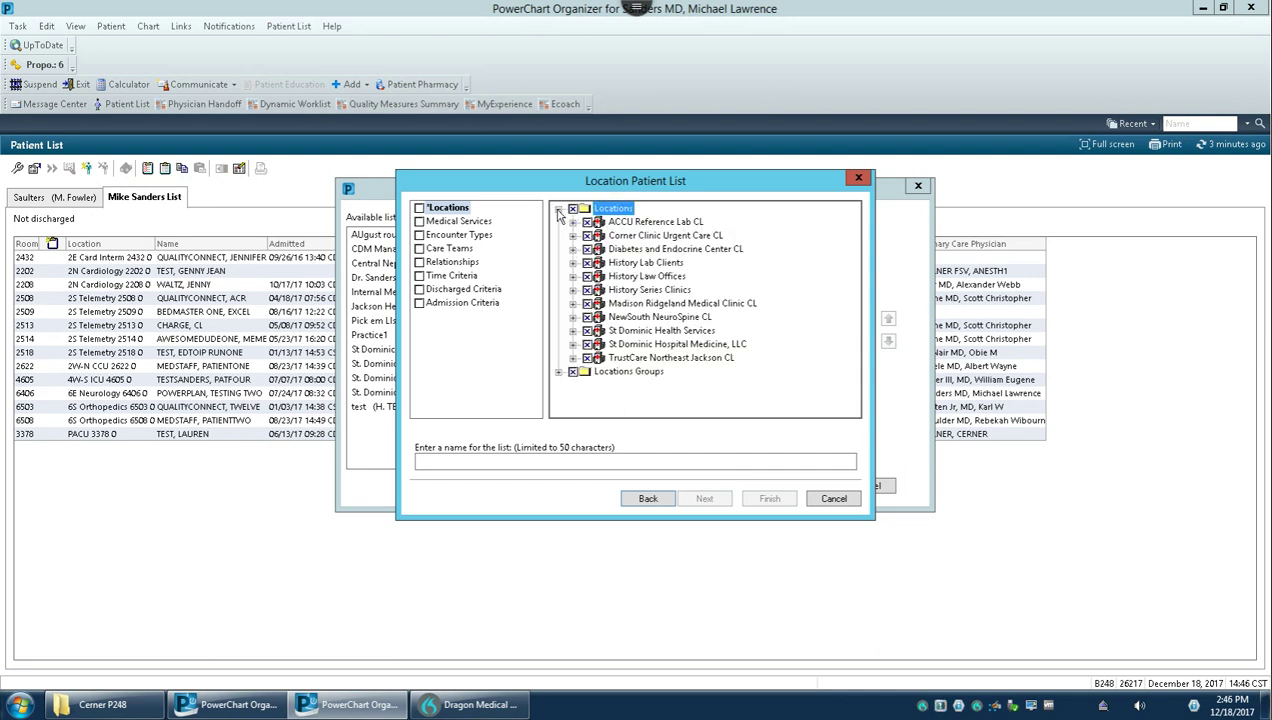
pyautogui.click(573, 331)
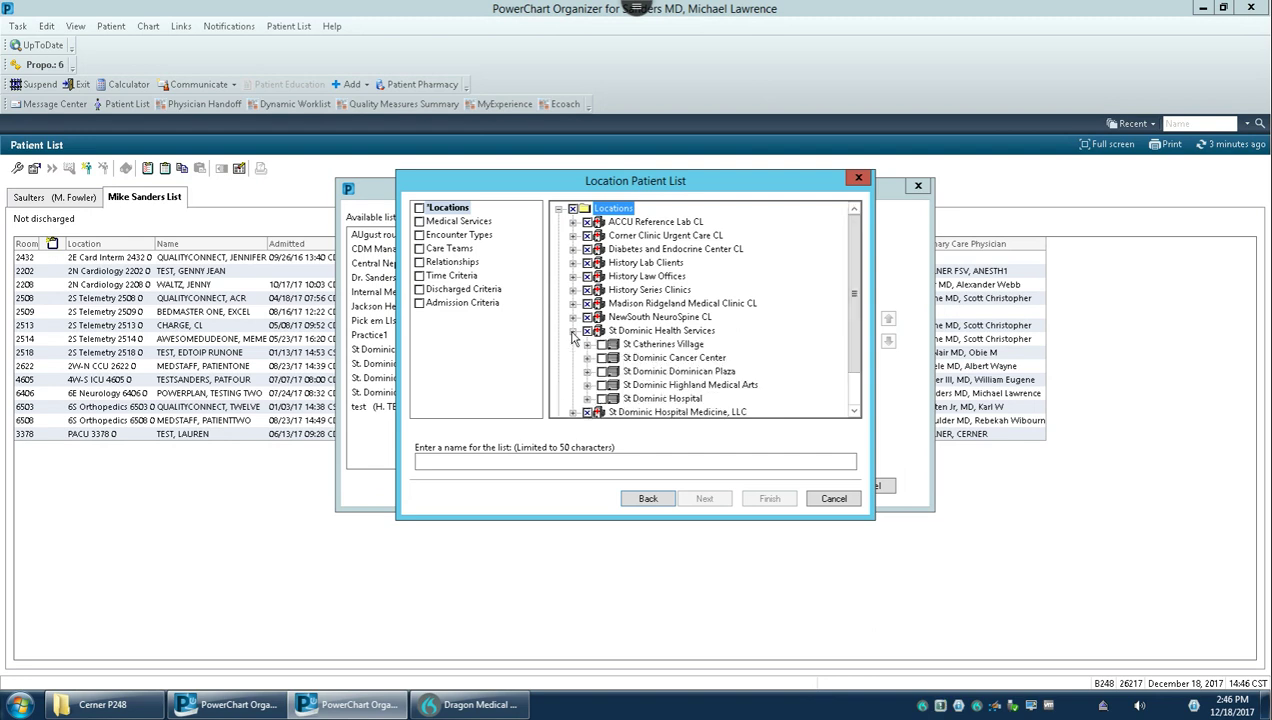
pyautogui.click(636, 398)
pyautogui.scroll(-1, 660, 362)
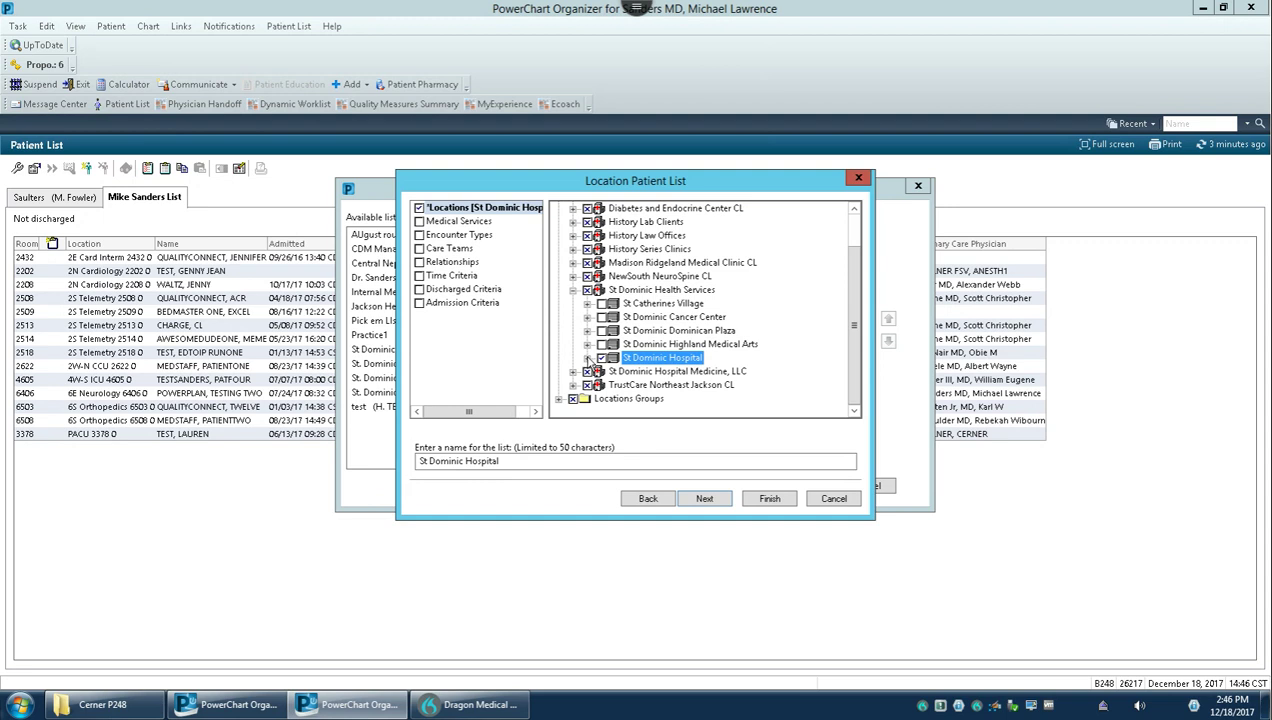
pyautogui.click(587, 359)
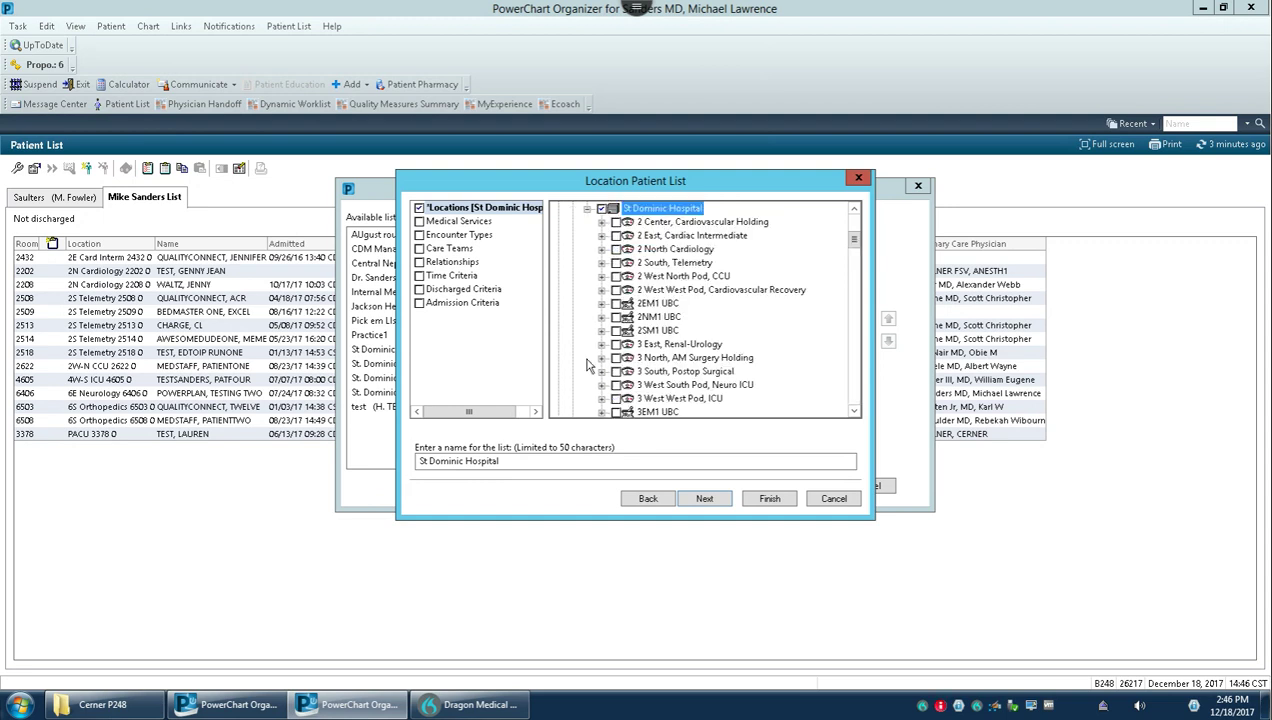
pyautogui.click(587, 208)
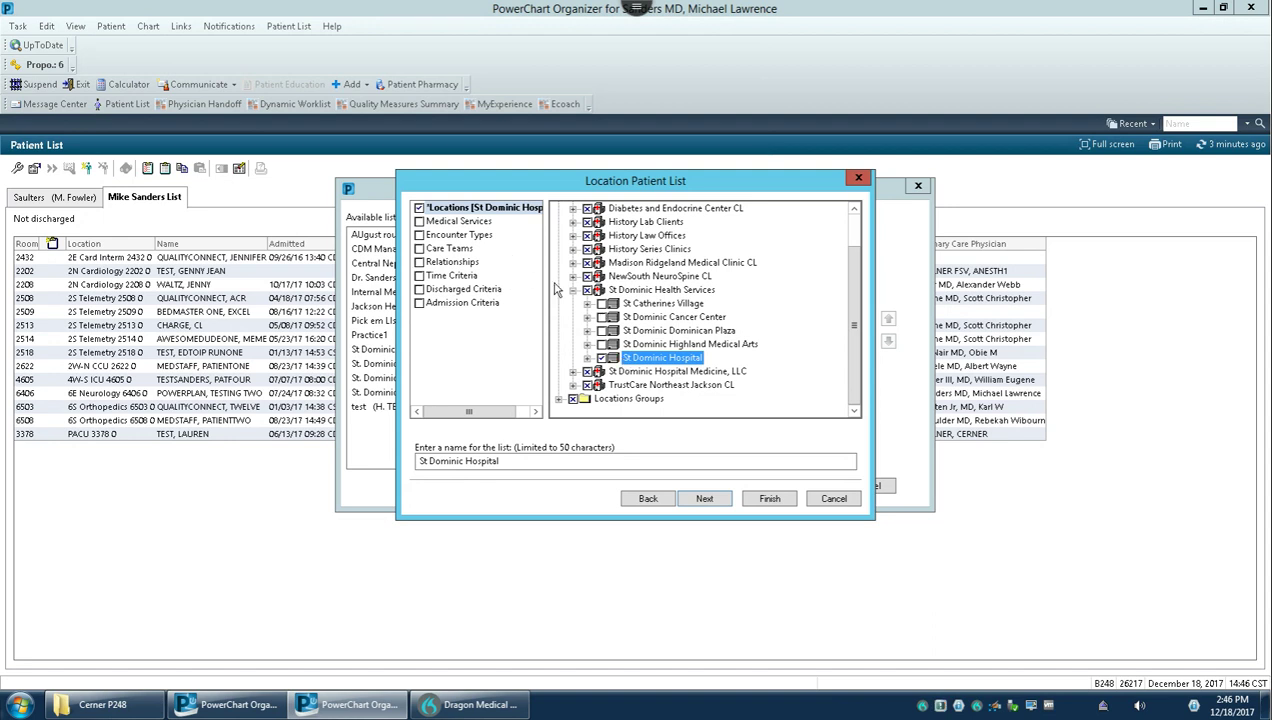
# Include the encounter types BHS, Day Surgery, DPU, Emergency, Hospice, Inpatient, Observation and Outpatient in a Bed in the new list.
pyautogui.click(432, 238)
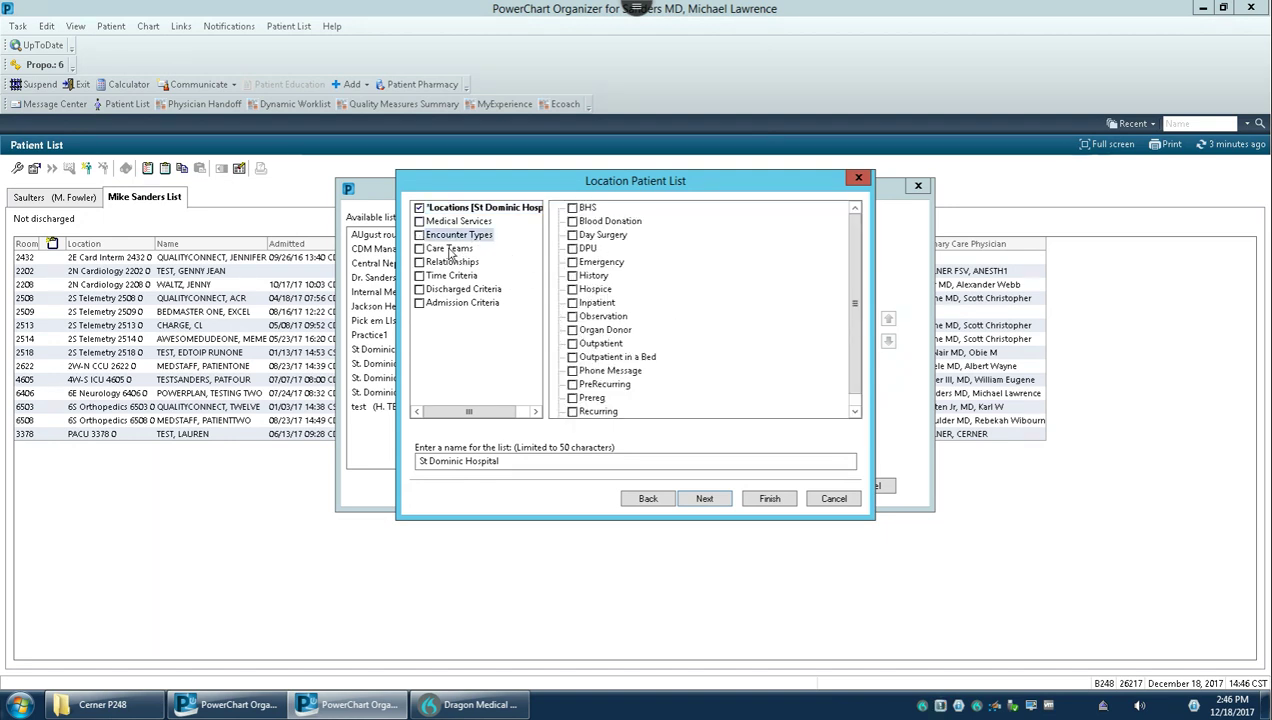
pyautogui.click(572, 208)
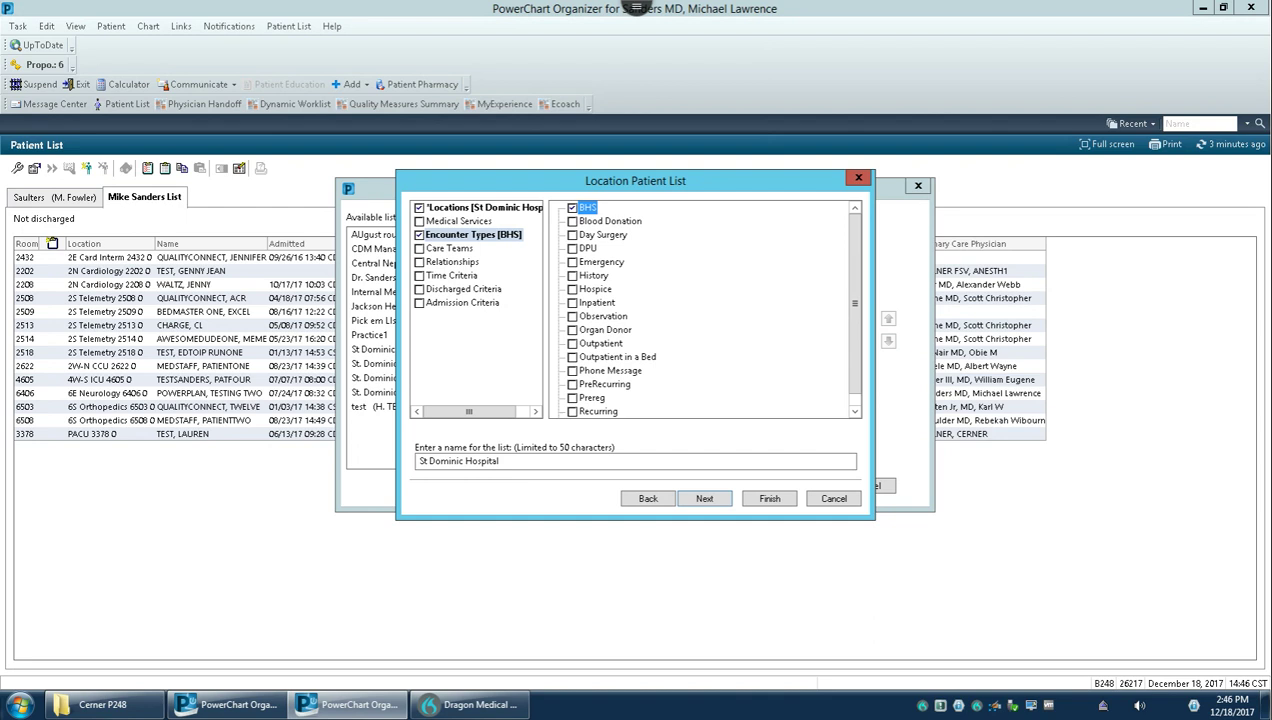
pyautogui.click(572, 235)
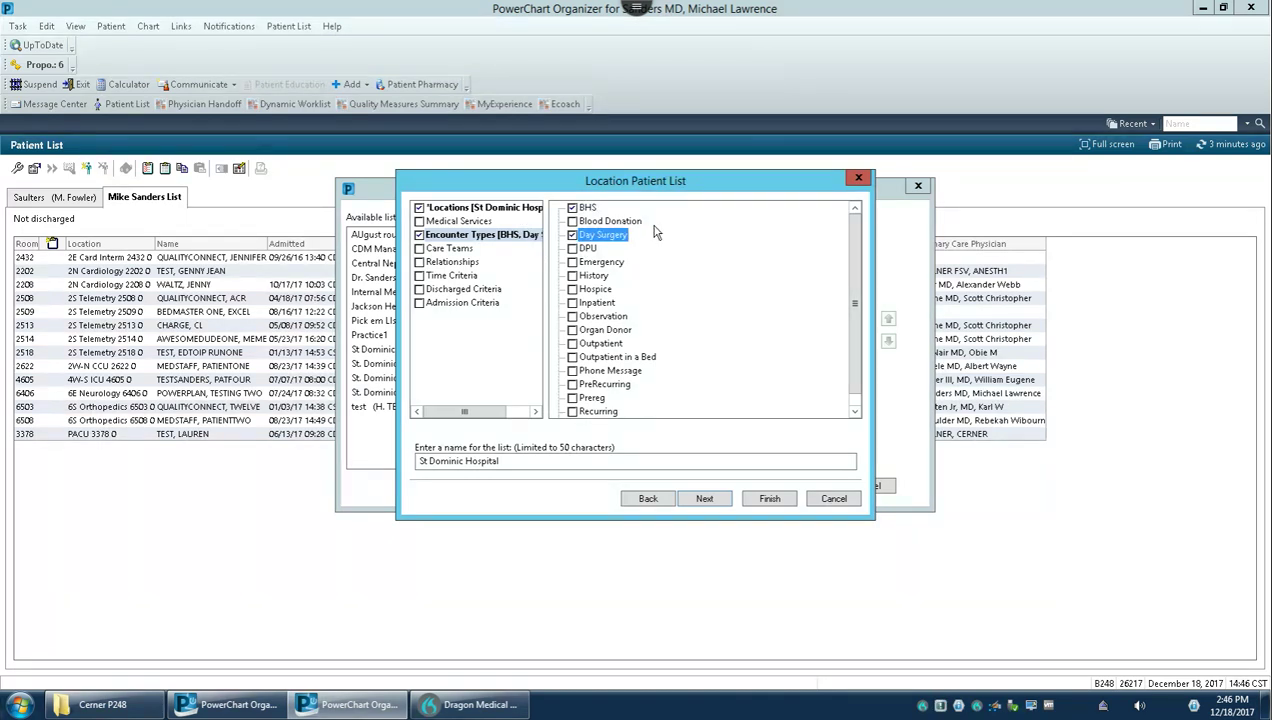
pyautogui.click(573, 249)
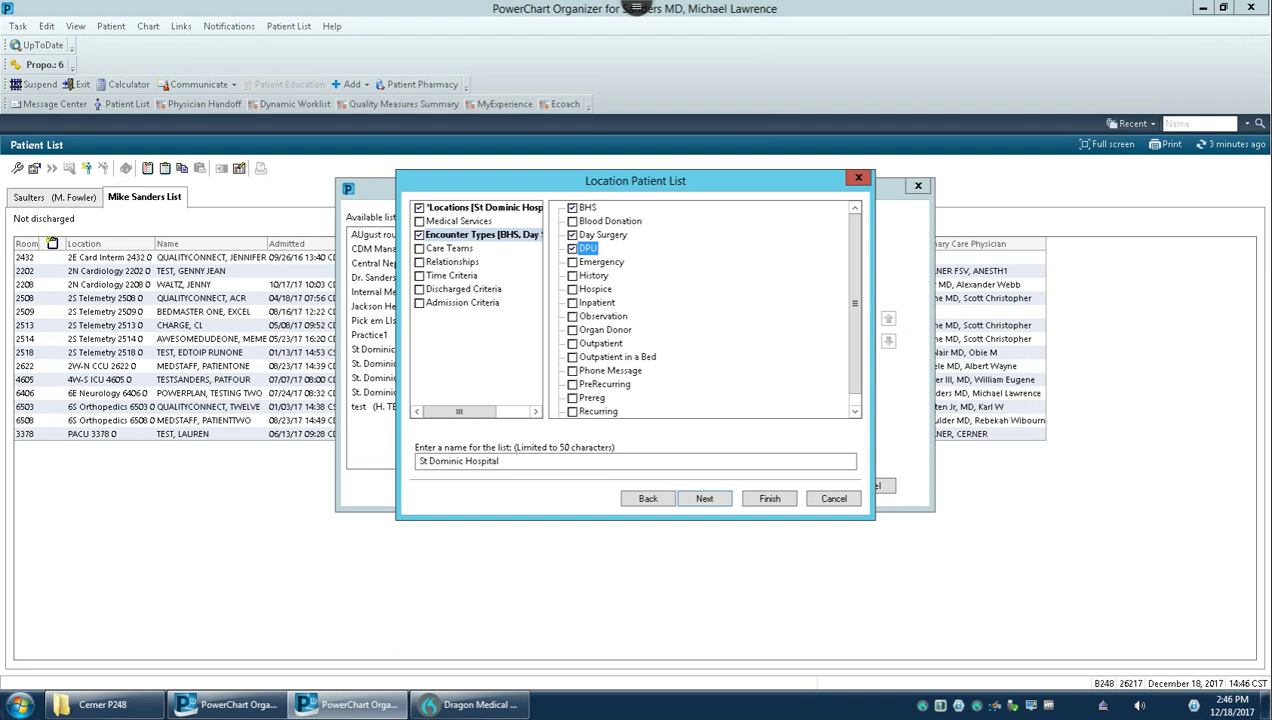
pyautogui.click(572, 262)
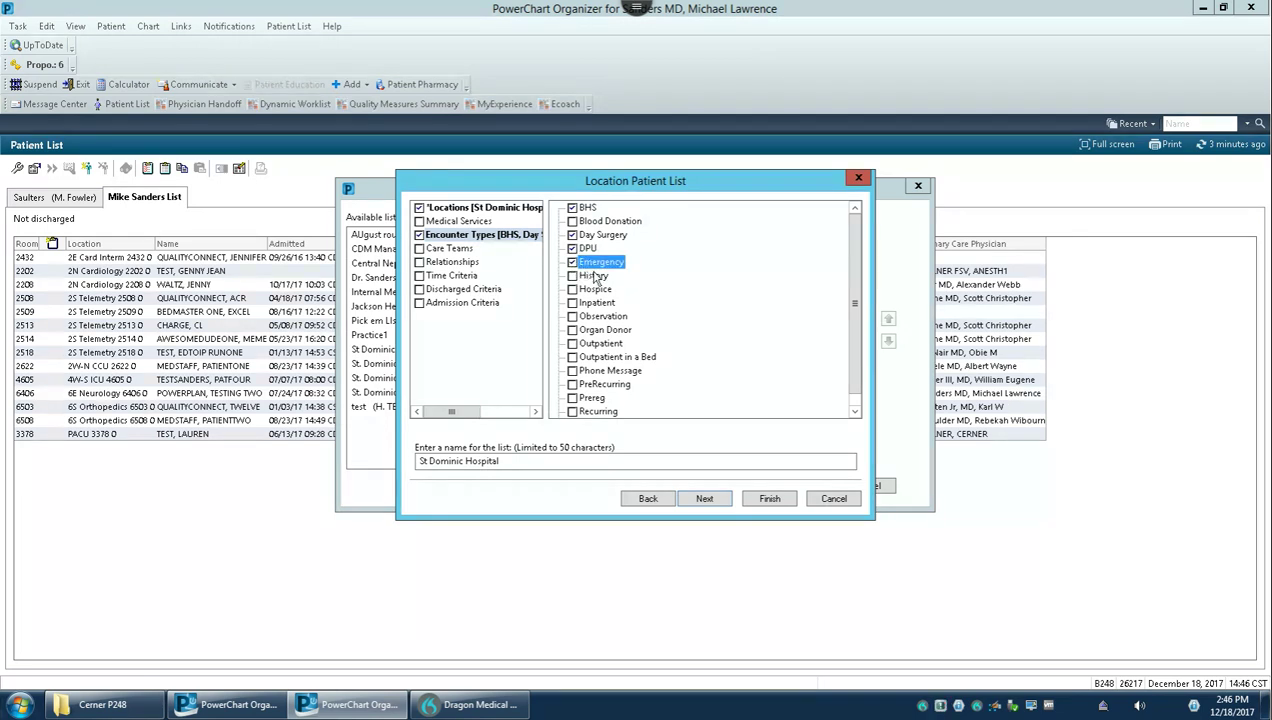
pyautogui.click(572, 289)
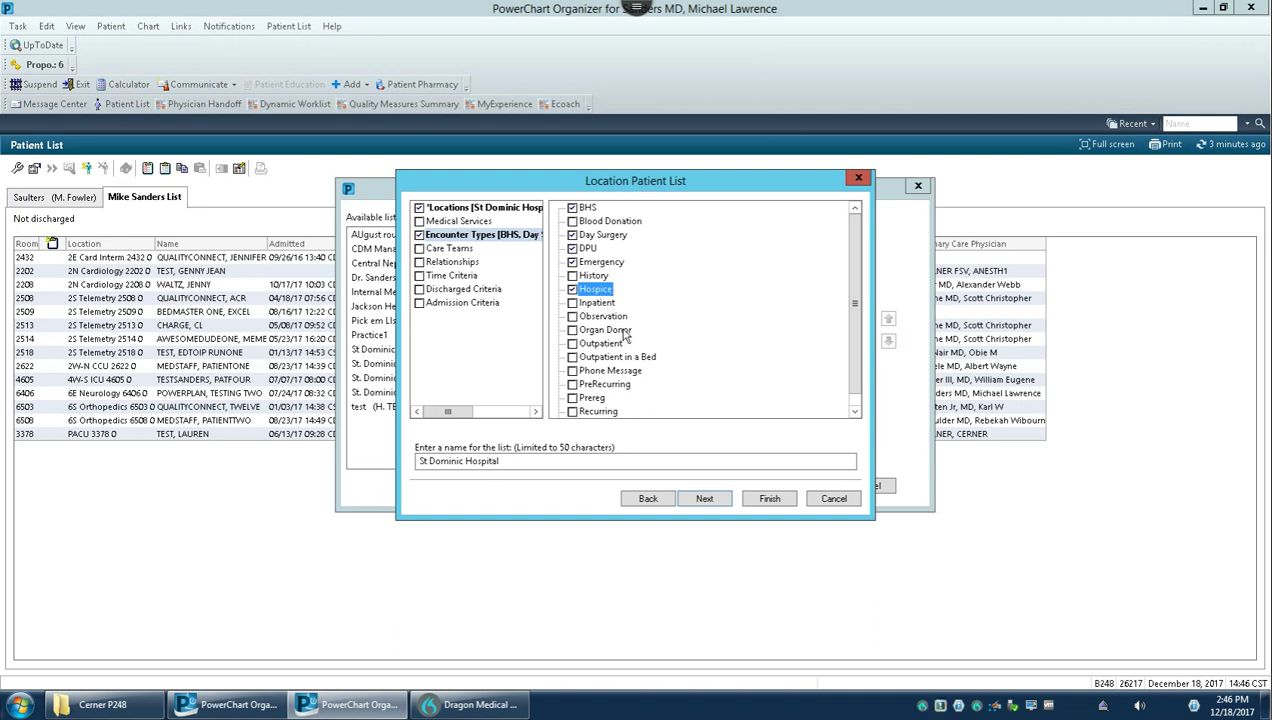
pyautogui.click(572, 302)
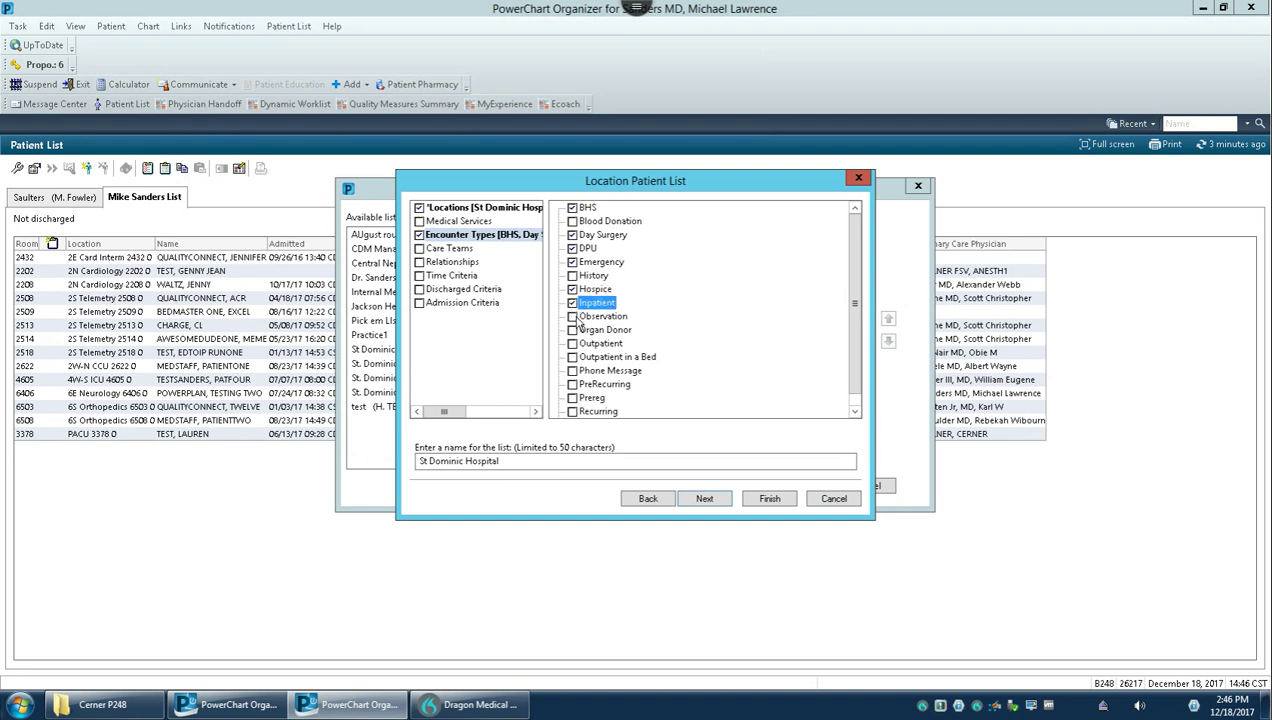
pyautogui.click(572, 316)
pyautogui.click(573, 357)
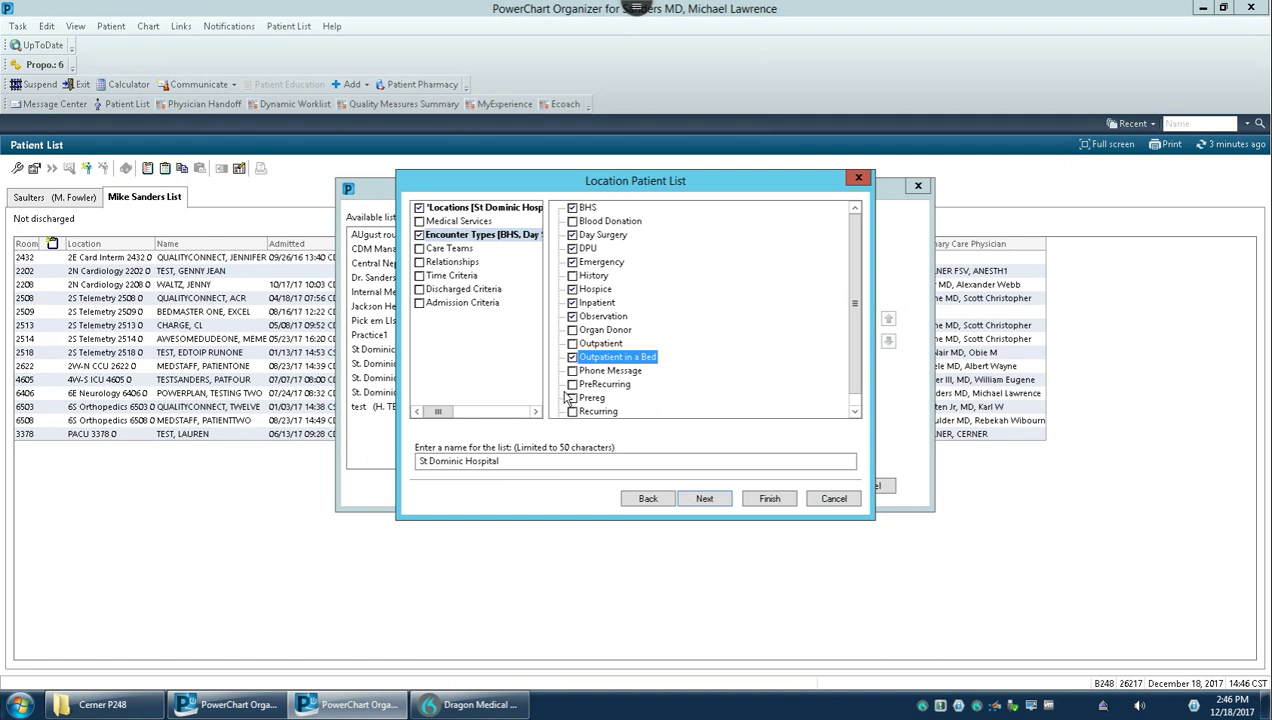
# Limit the list to patients that have not been discharged, and try to finish it under the name St Dominic Hospital before cancelling.
pyautogui.click(426, 290)
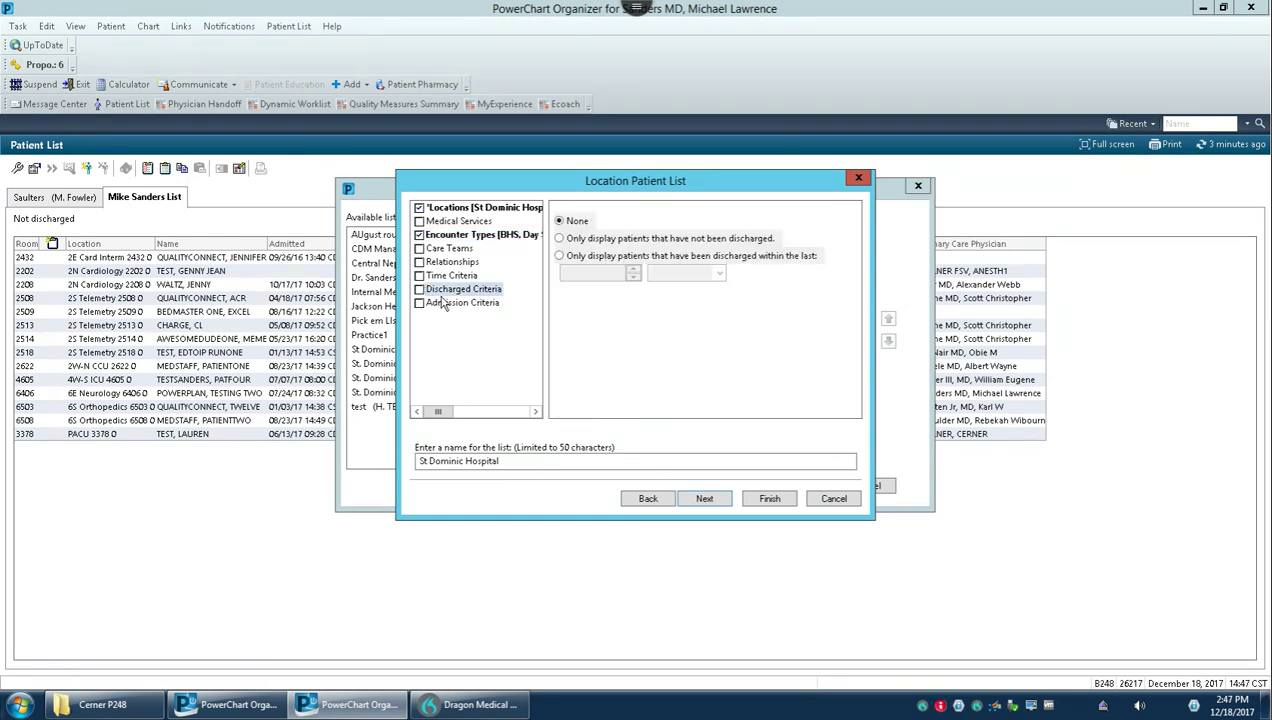
pyautogui.click(561, 239)
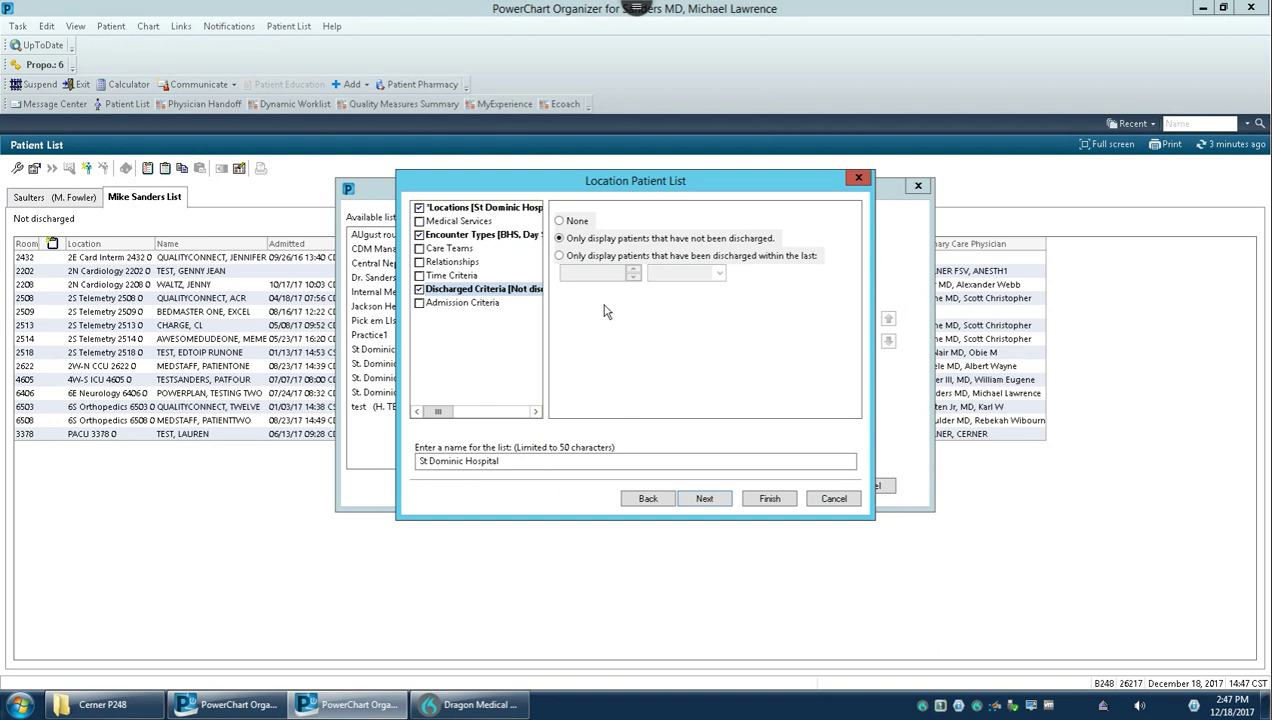
pyautogui.click(770, 502)
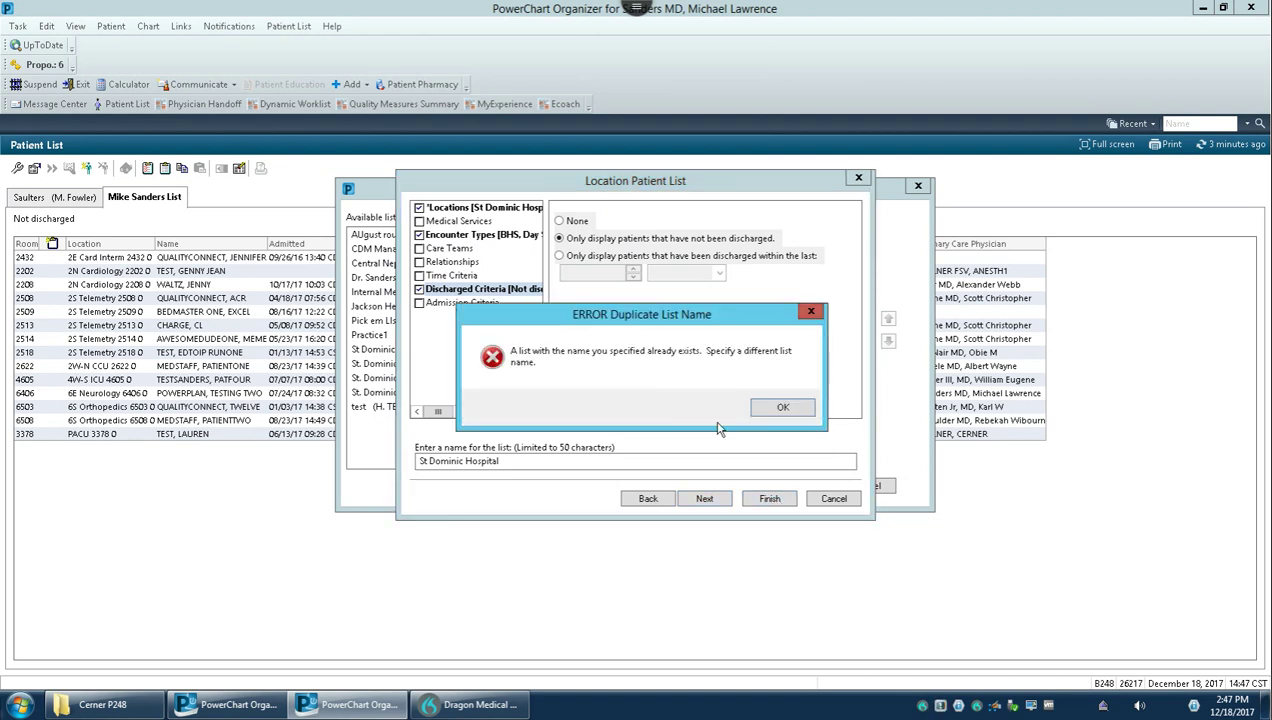
pyautogui.click(776, 409)
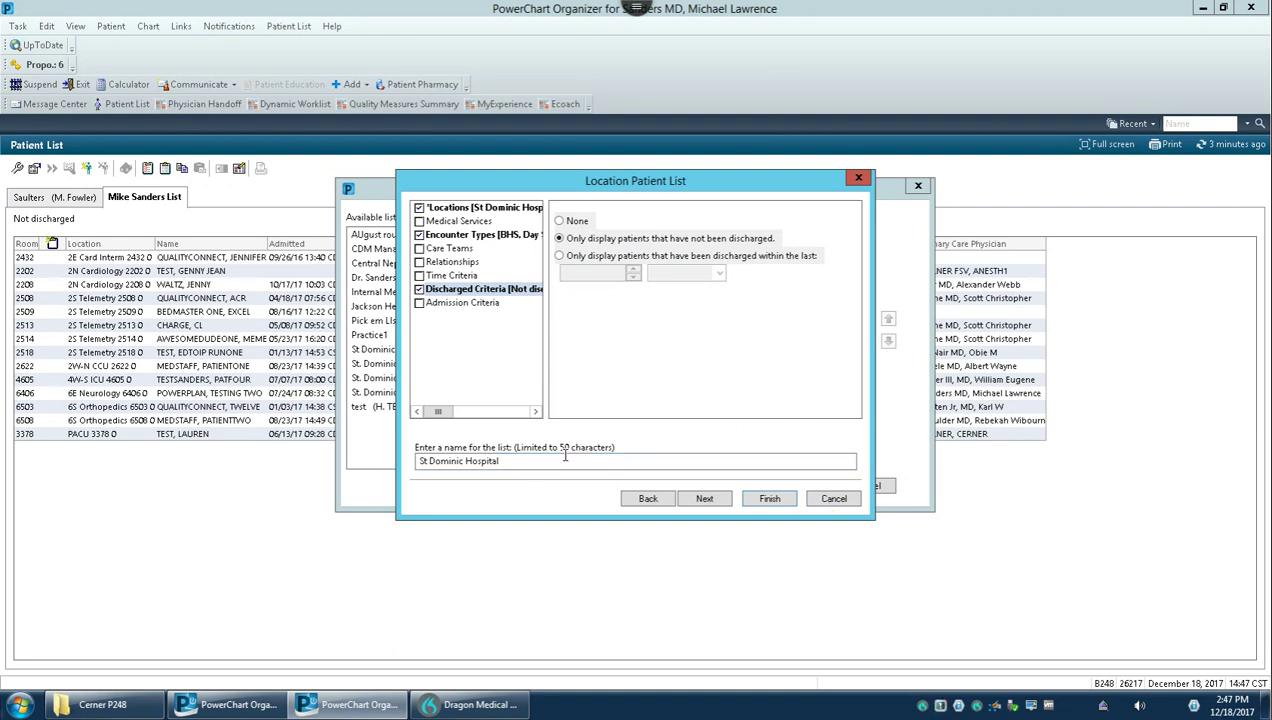
pyautogui.click(834, 499)
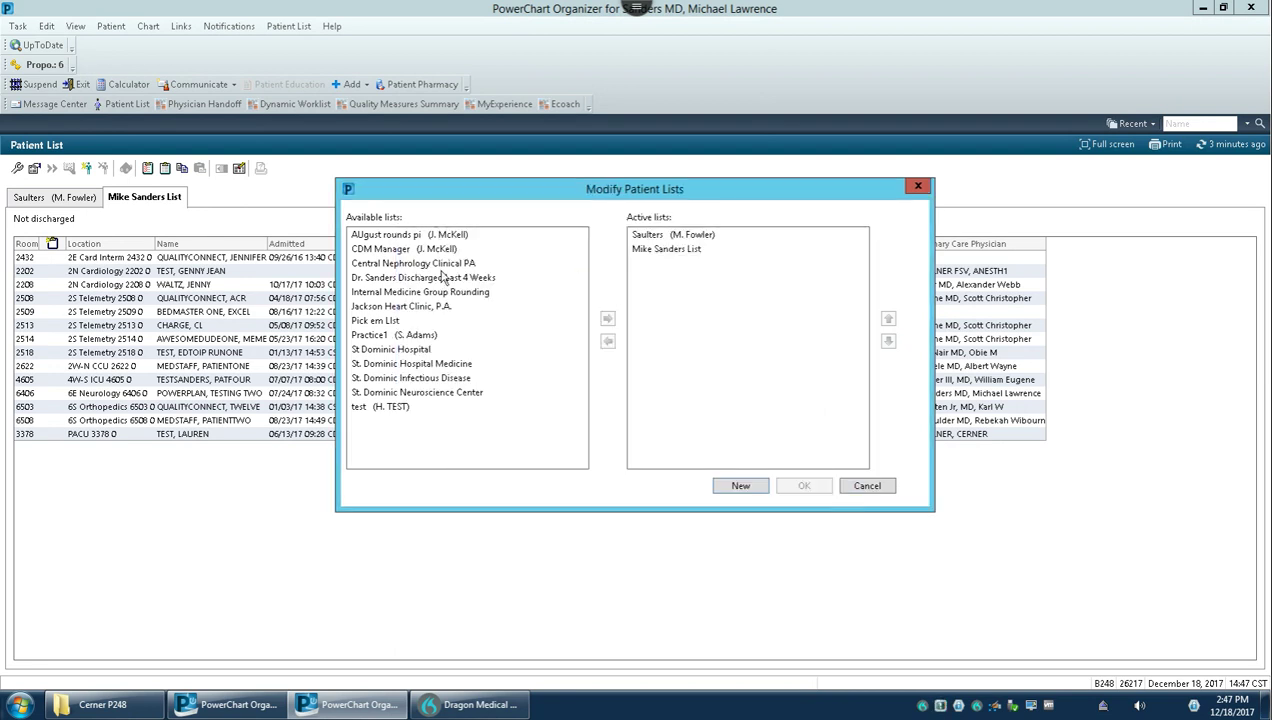
# Add the available list of the physician's patients discharged in the last 4 weeks to the active lists and display it.
pyautogui.click(476, 279)
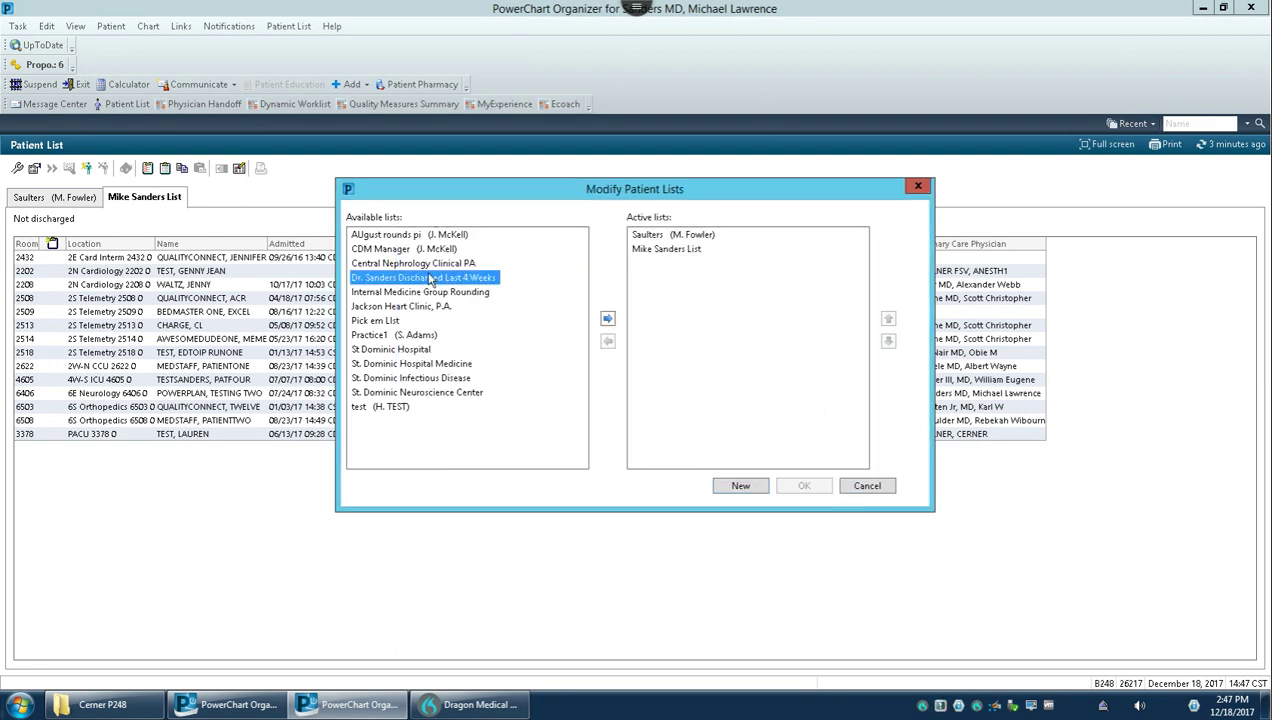
pyautogui.click(607, 320)
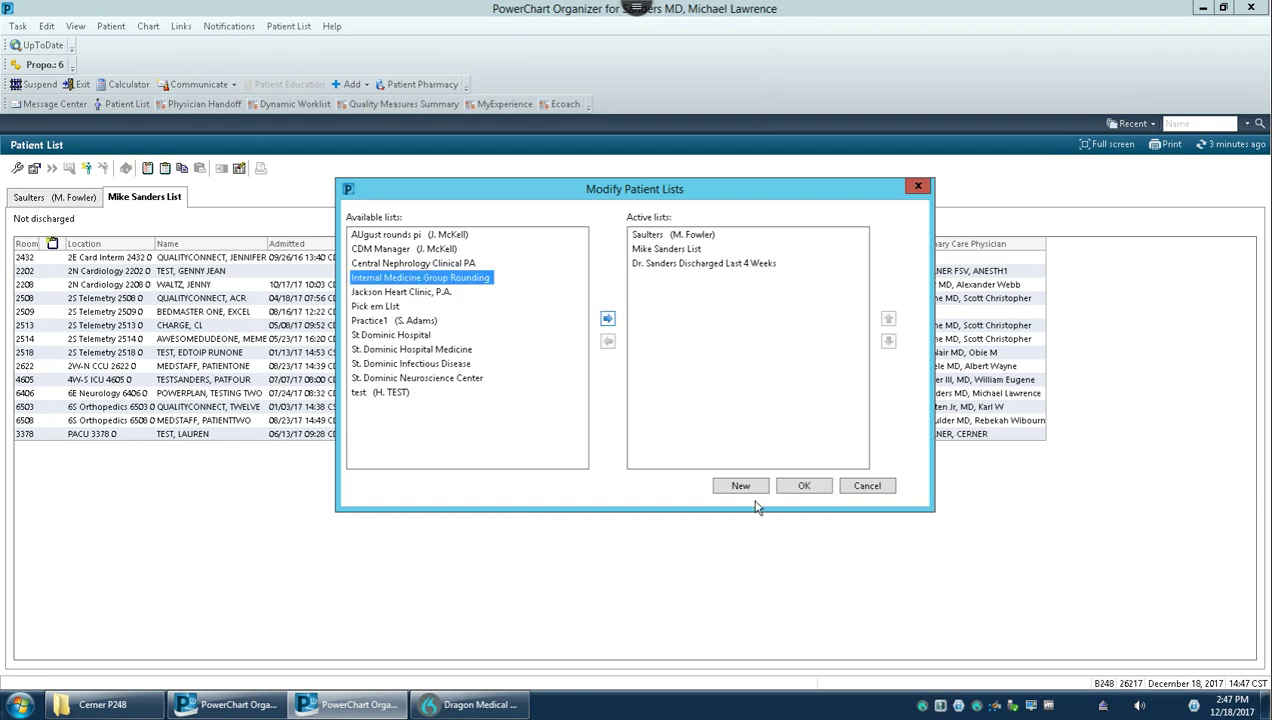
pyautogui.click(802, 487)
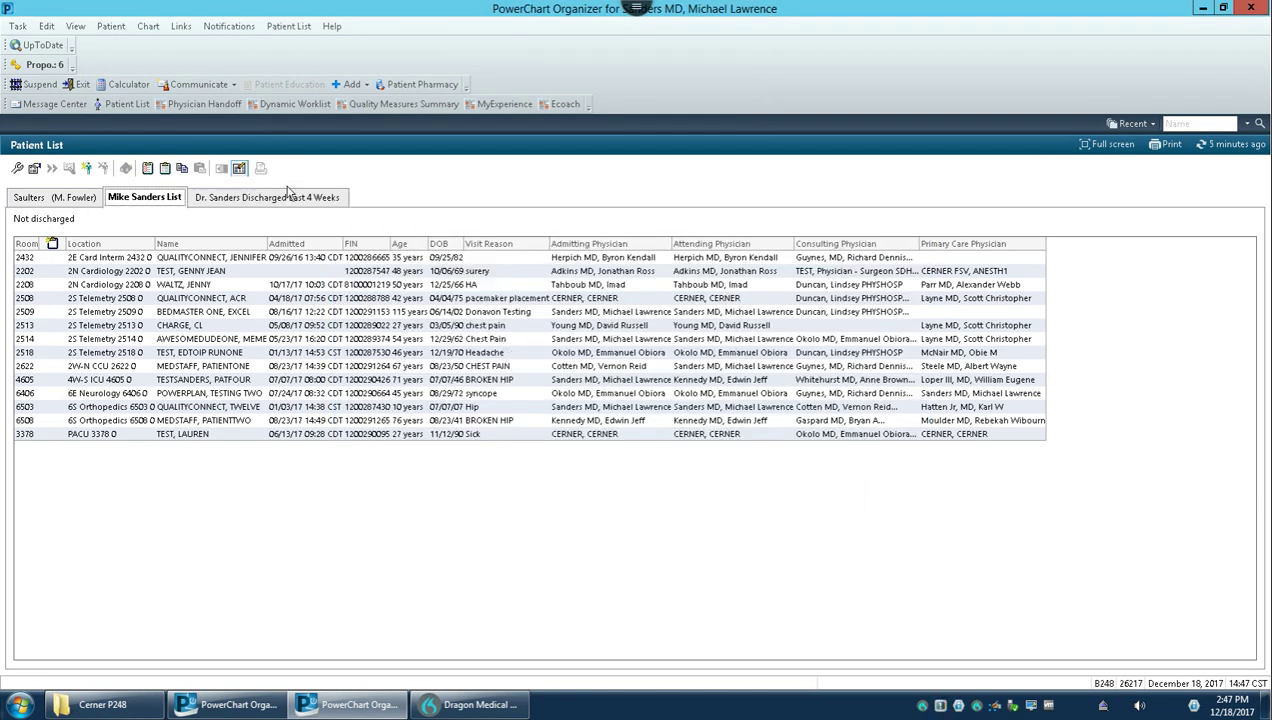
pyautogui.click(270, 199)
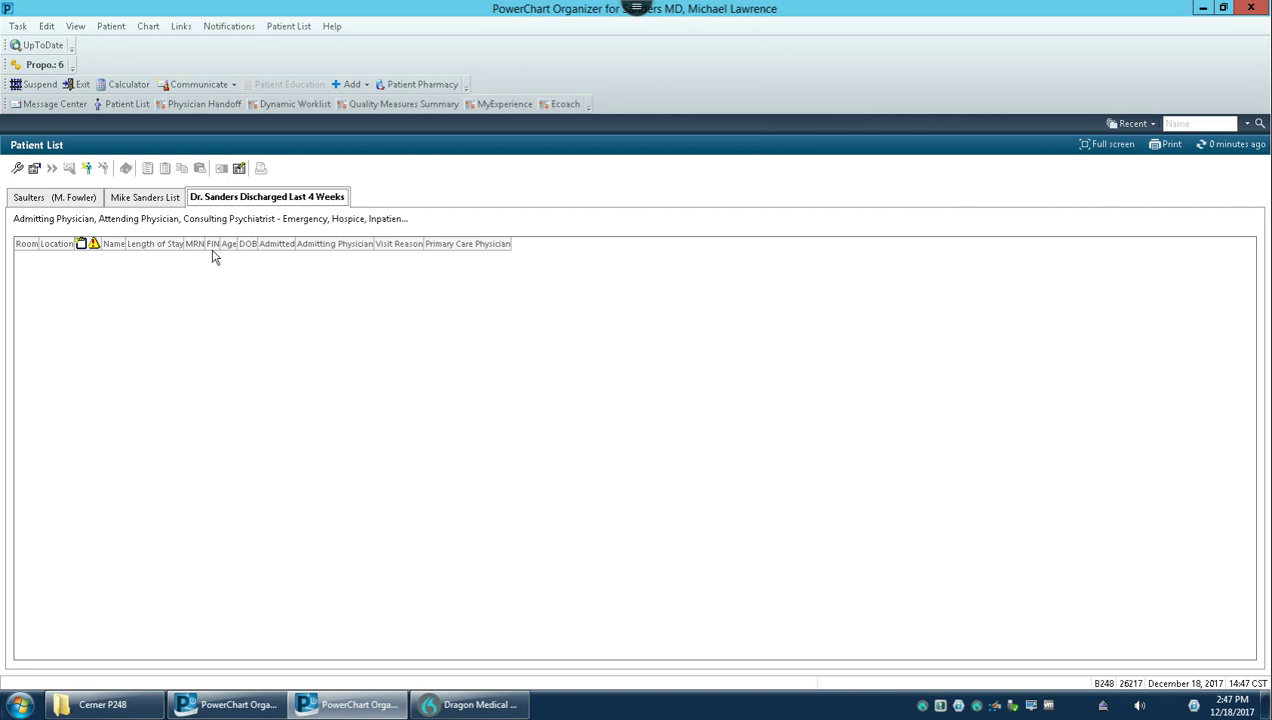
# Examine the discharged criteria and the time unit choices in the displayed list's properties, leaving without saving.
pyautogui.click(34, 169)
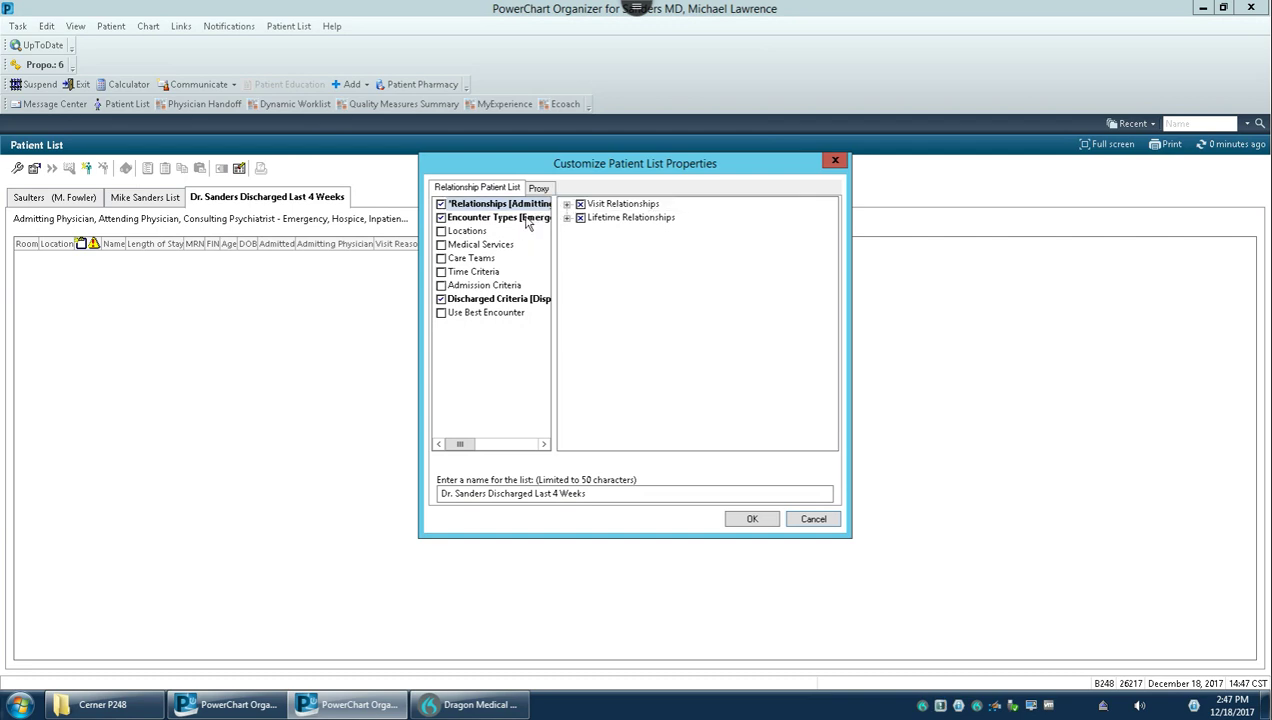
pyautogui.click(518, 301)
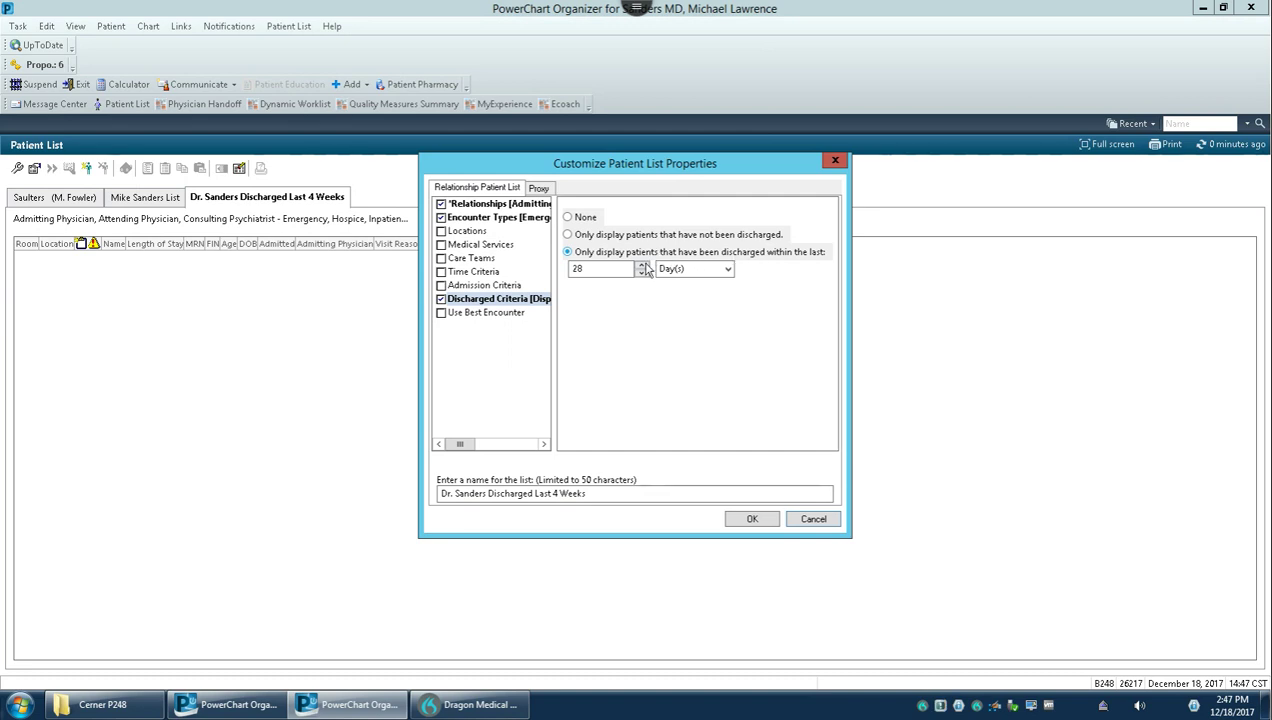
pyautogui.click(727, 269)
pyautogui.click(770, 324)
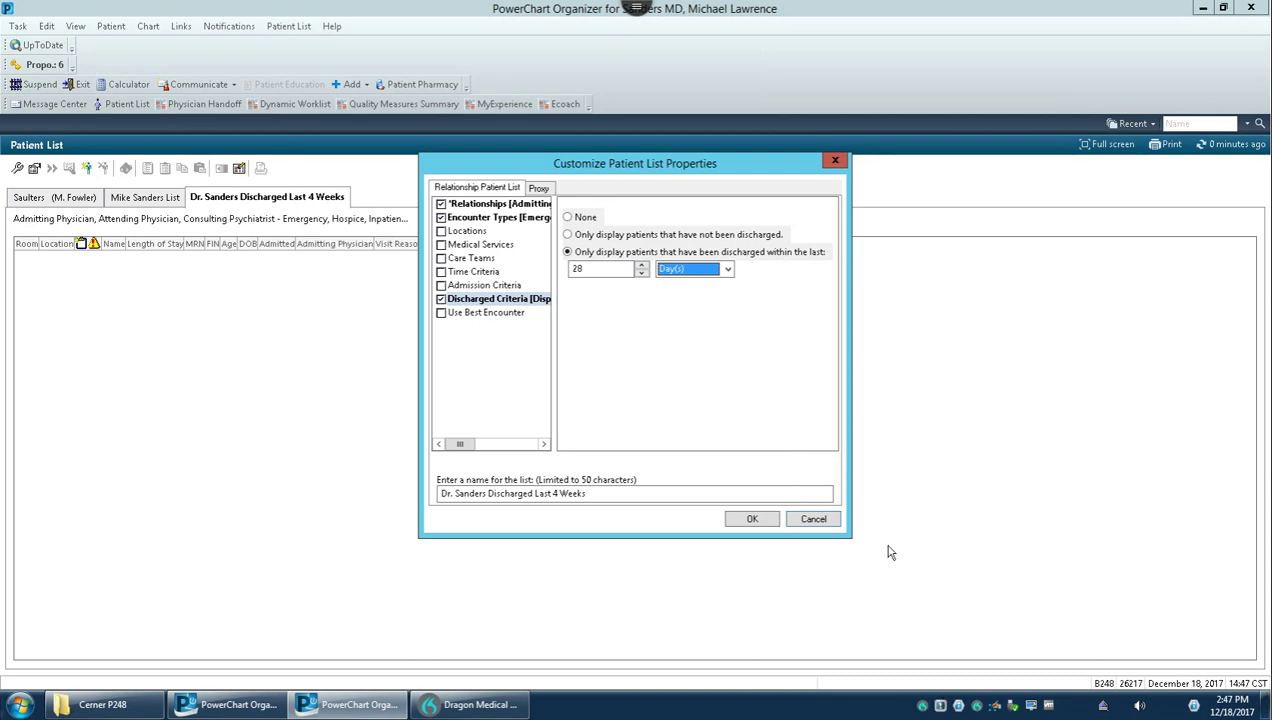
pyautogui.click(814, 519)
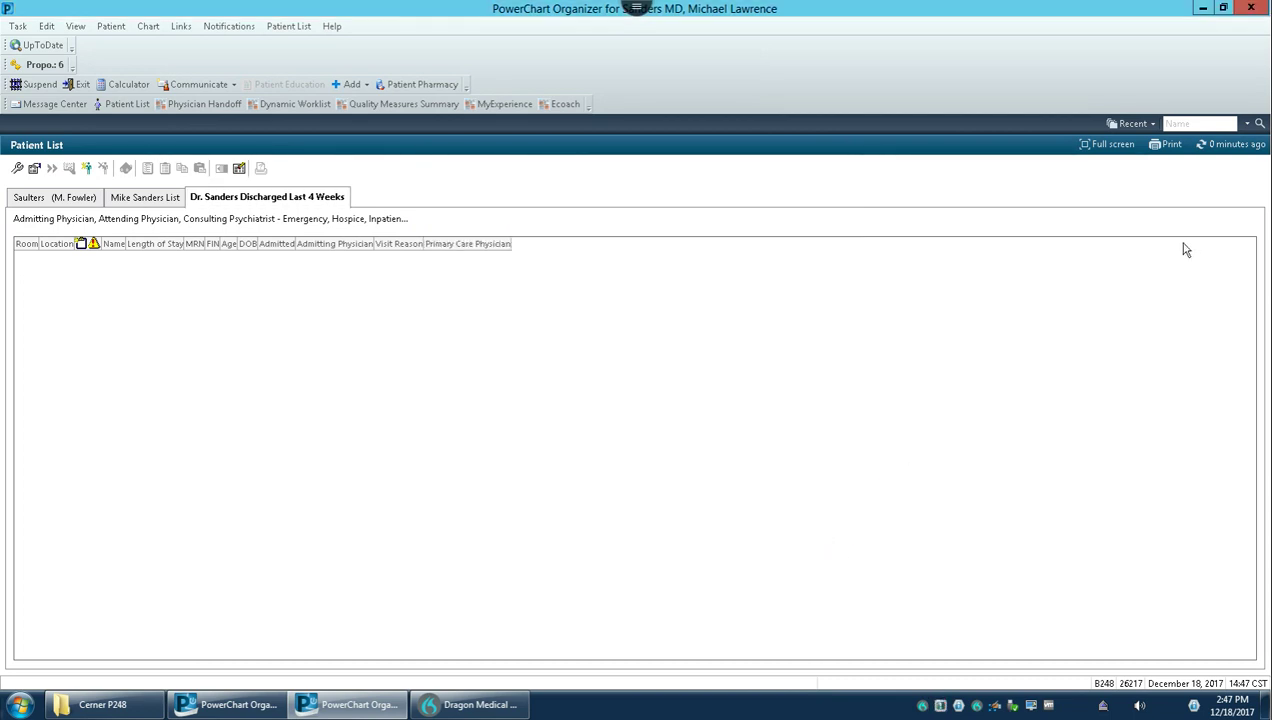